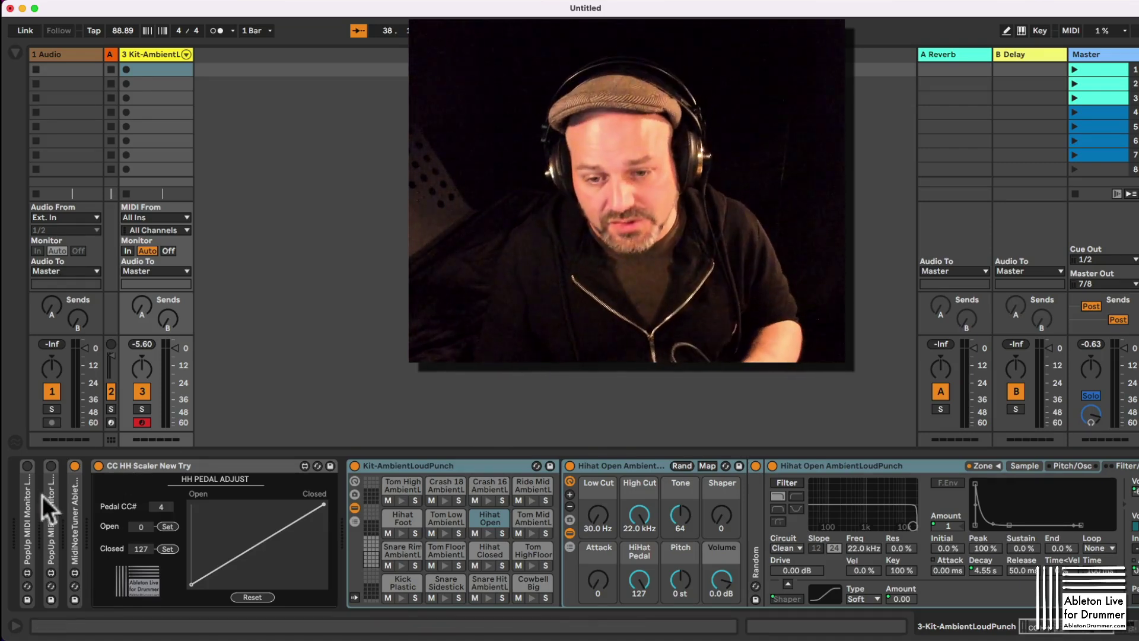
click(25, 518)
double_click(25, 519)
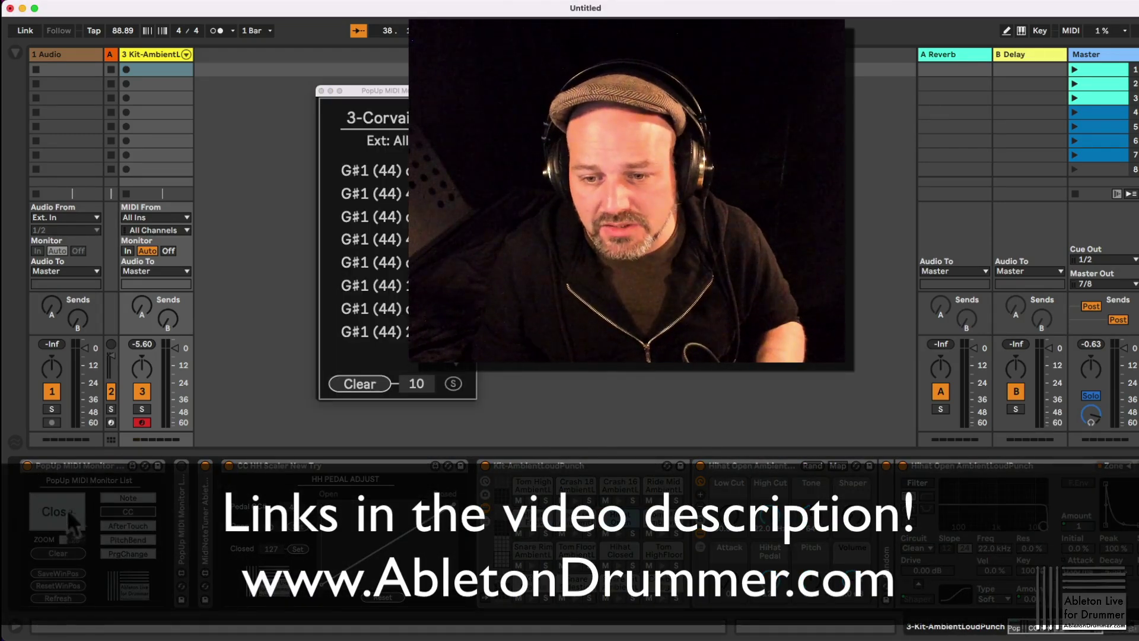
double_click(31, 469)
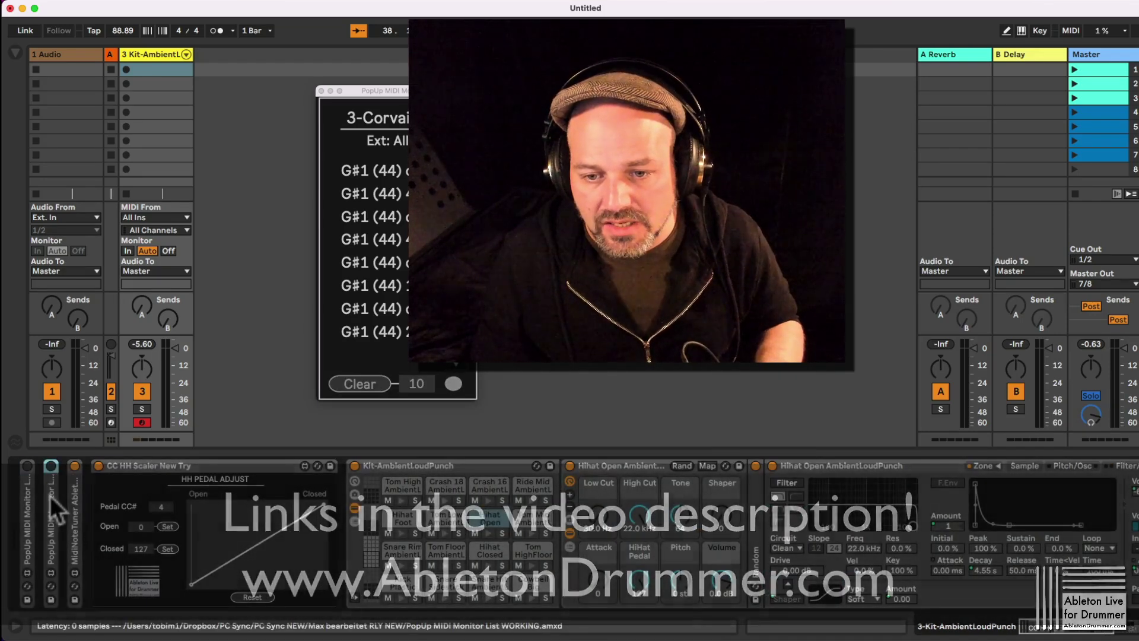
Activate and unfold the second PopUp MIDI Monitor, show its window beside the kit track, and close the other monitor window.
click(51, 465)
double_click(54, 489)
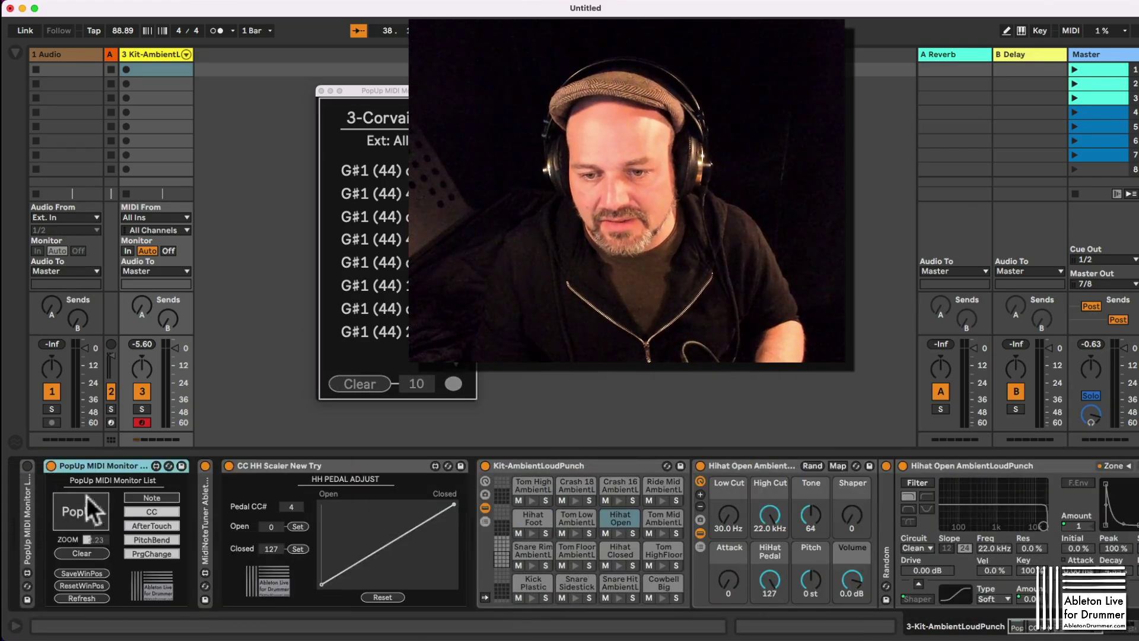
click(81, 509)
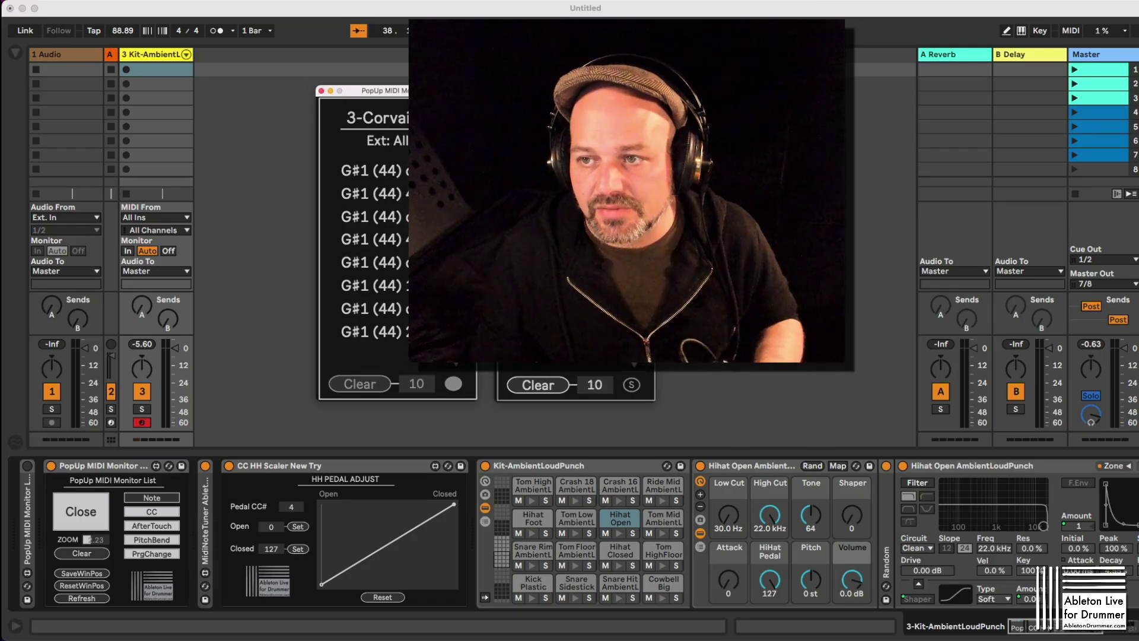
click(321, 91)
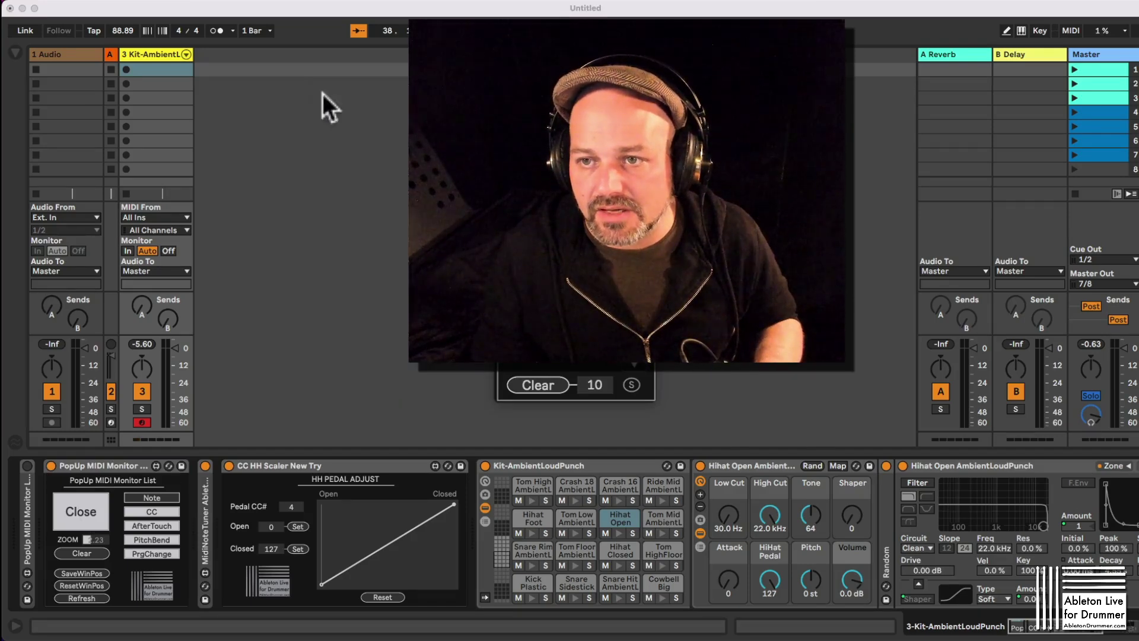
drag(538, 89, 275, 59)
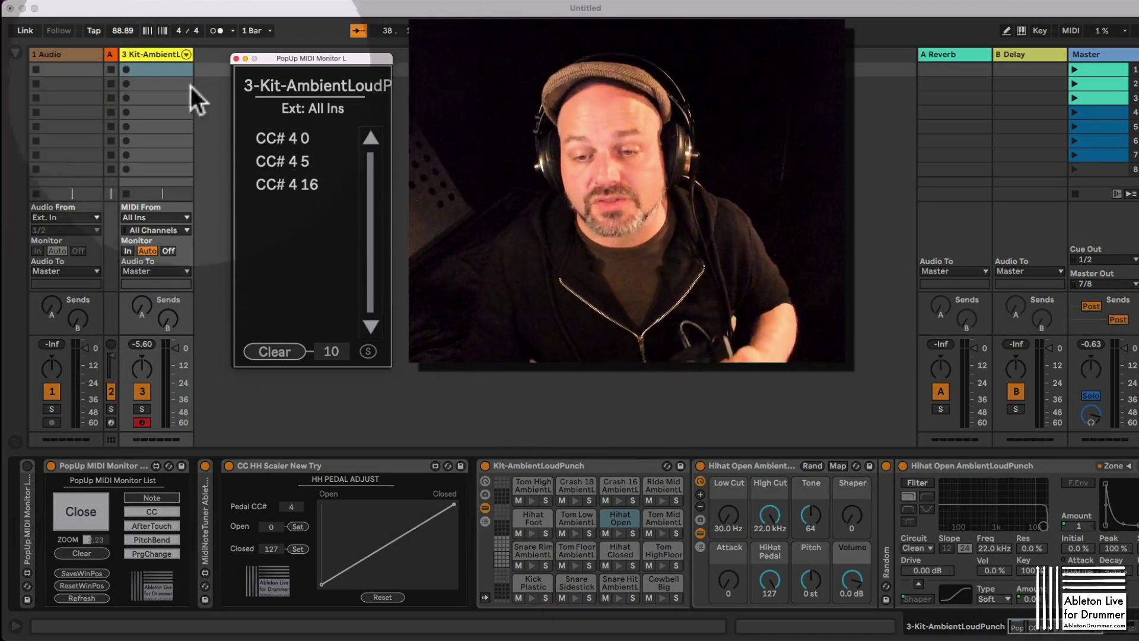
Set the kit track's MIDI input to SPD-SX PRO with monitoring on Auto and the track armed.
click(161, 58)
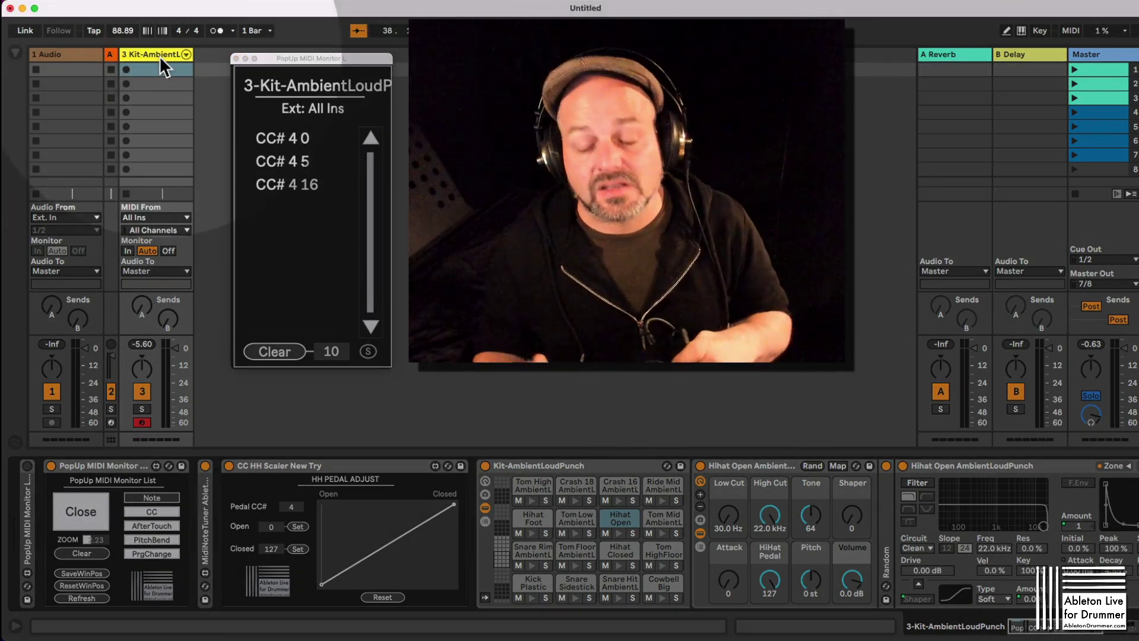
click(166, 217)
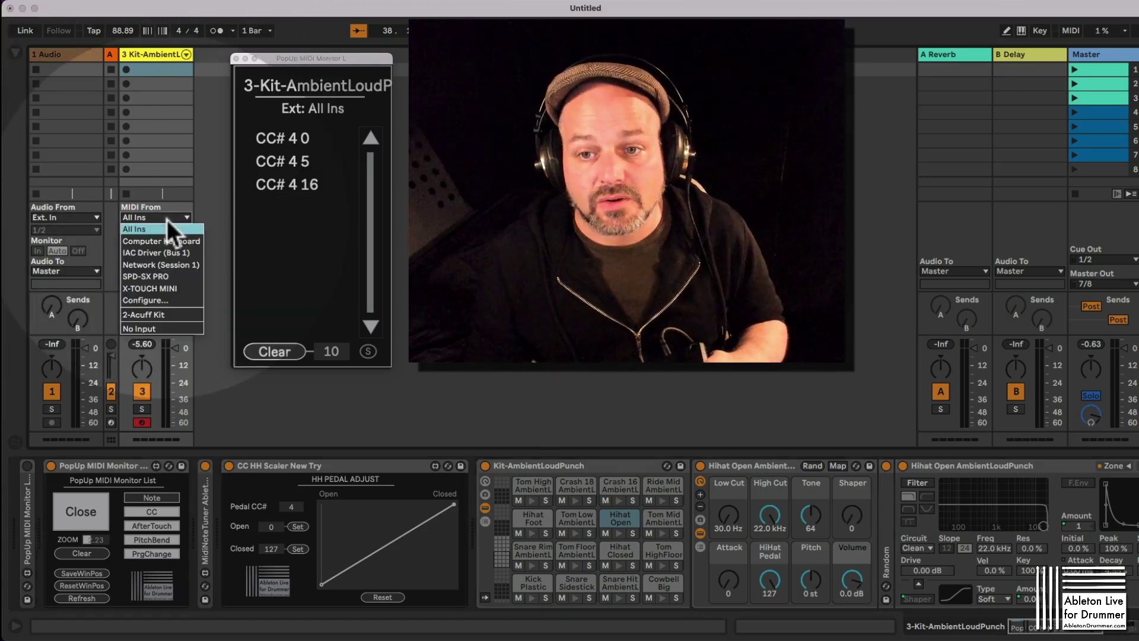
click(168, 277)
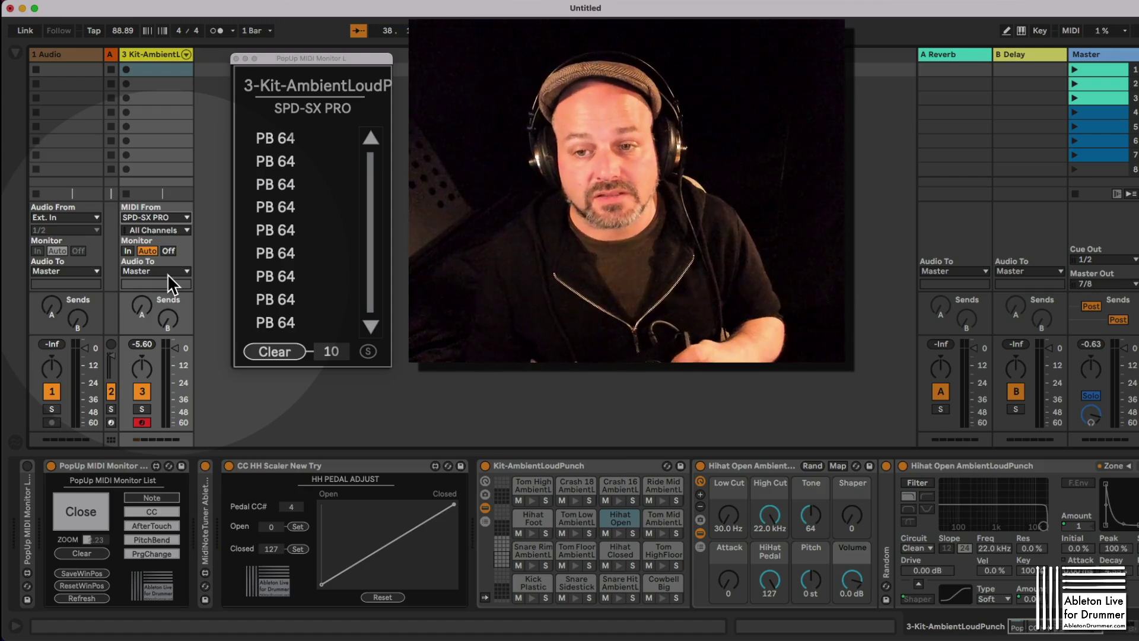
click(127, 251)
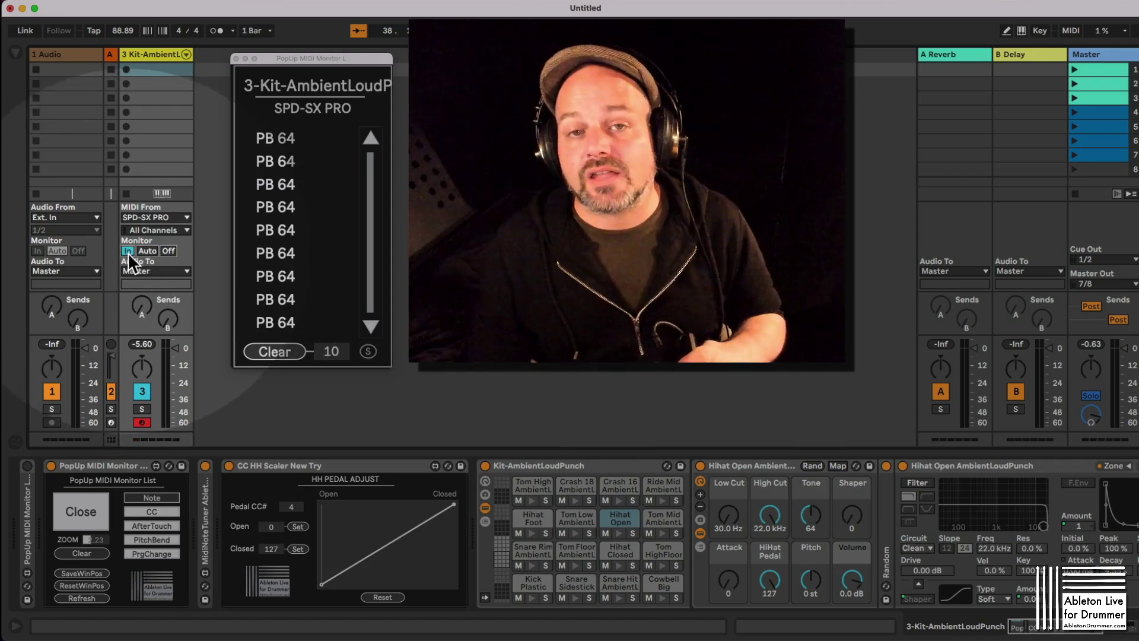
click(147, 251)
click(142, 423)
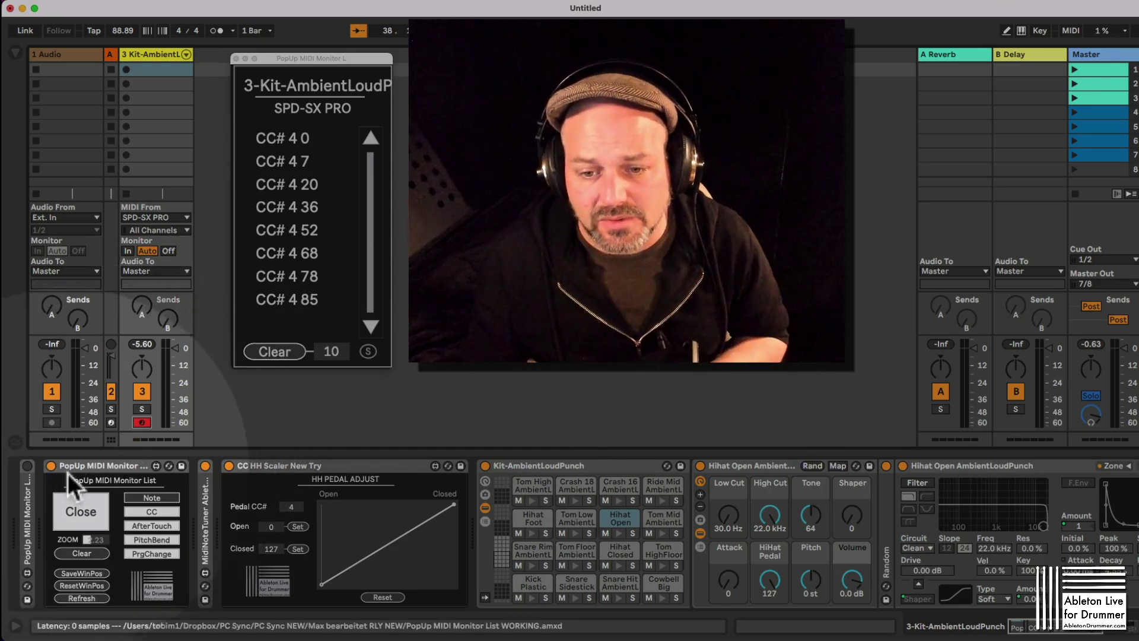
Close the pop-up MIDI monitor window, fold its device and select the CC HH Scaler device.
click(81, 511)
double_click(70, 470)
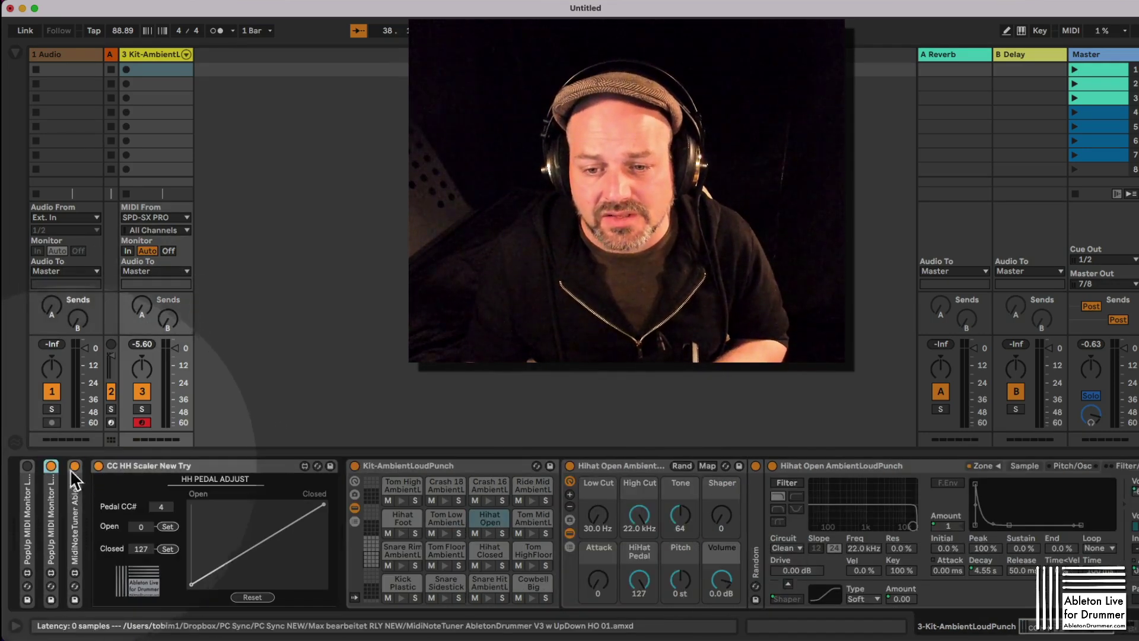
click(186, 466)
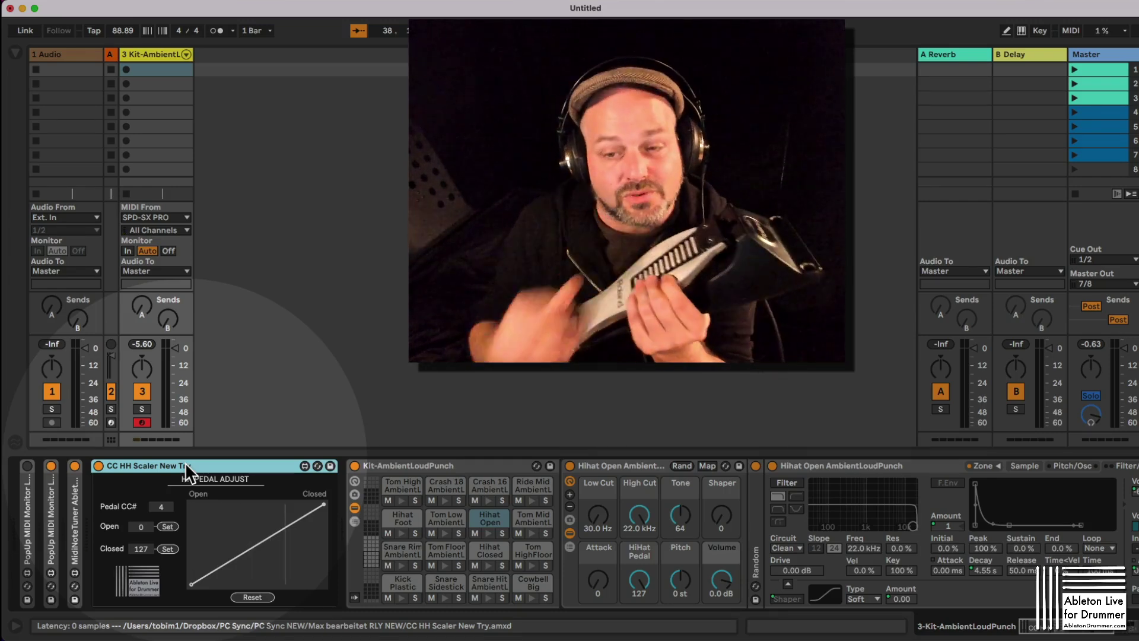
In the hi-hat scaler, capture the pedal's closed value as 90 and set the open value to 0.
click(168, 549)
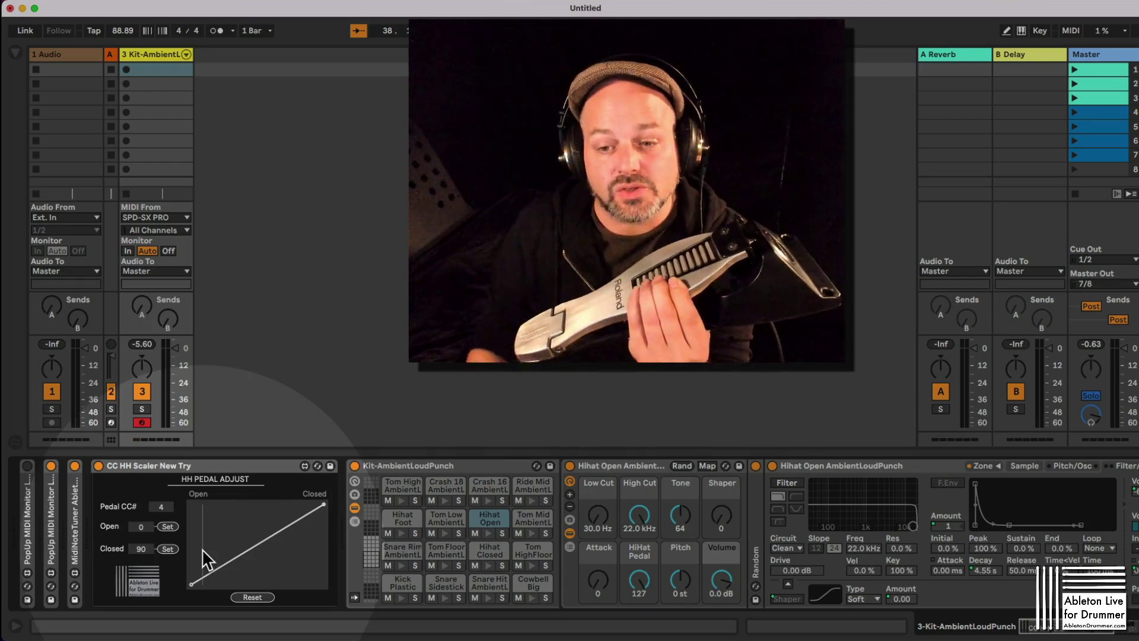
click(166, 527)
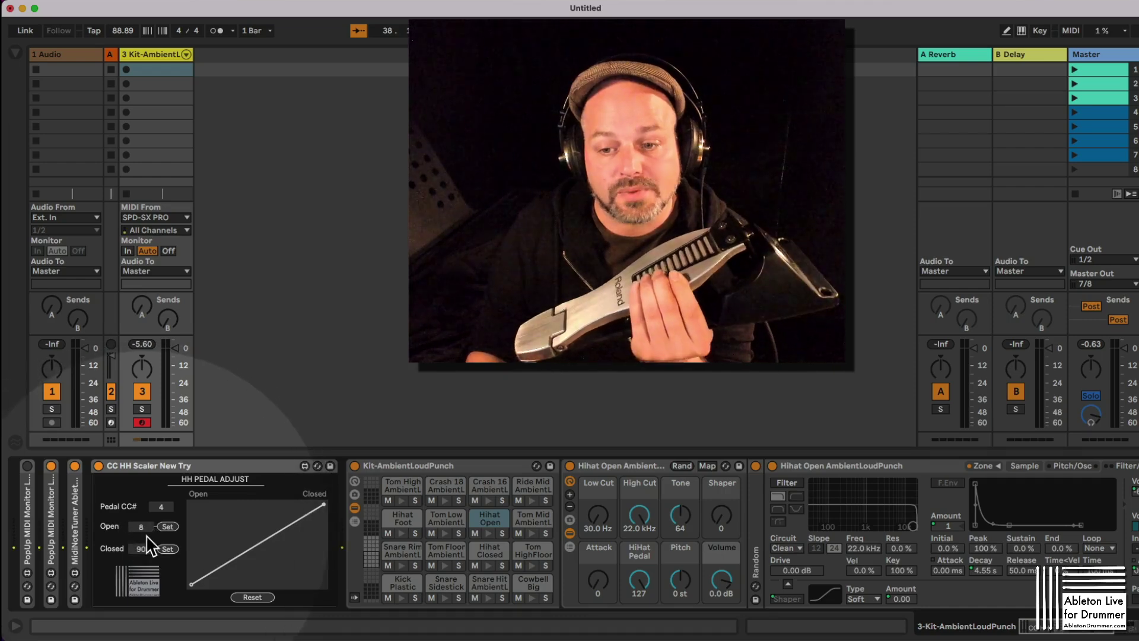
click(141, 527)
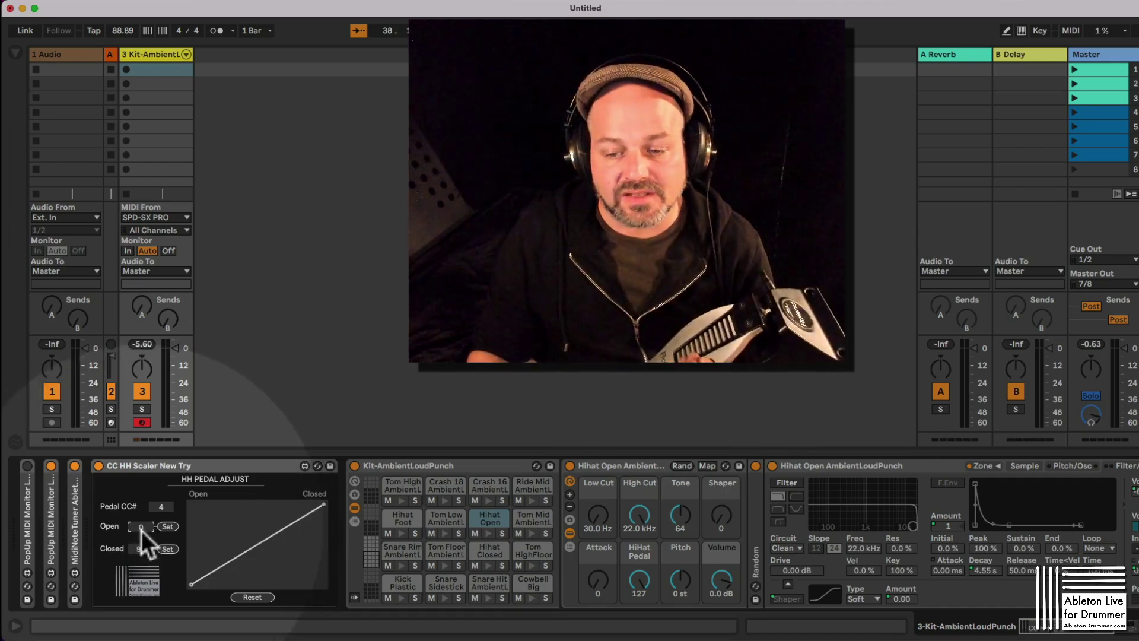
text(0)
key(Return)
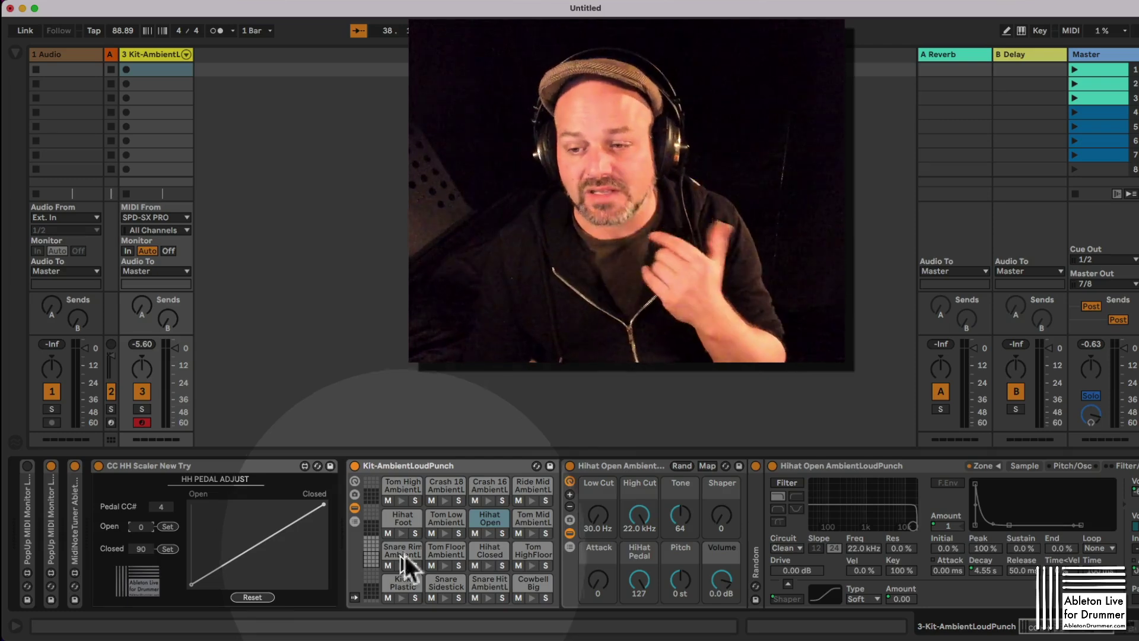
Select the Hihat Open pad in the Kit-AmbientLoudPunch drum rack and preview its sound.
click(468, 465)
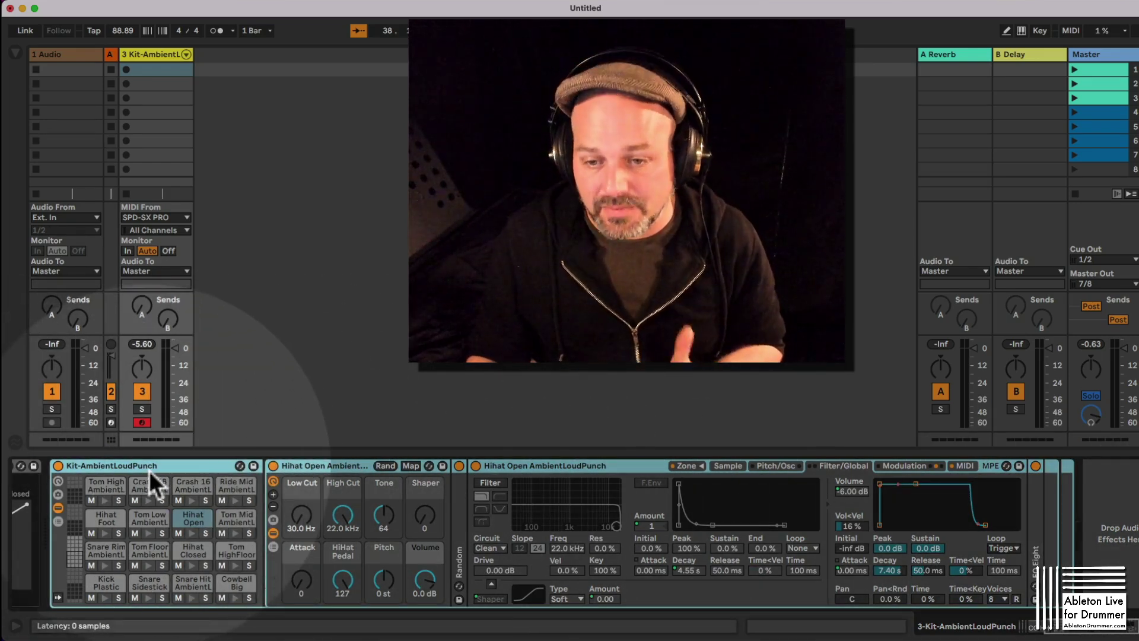
click(187, 522)
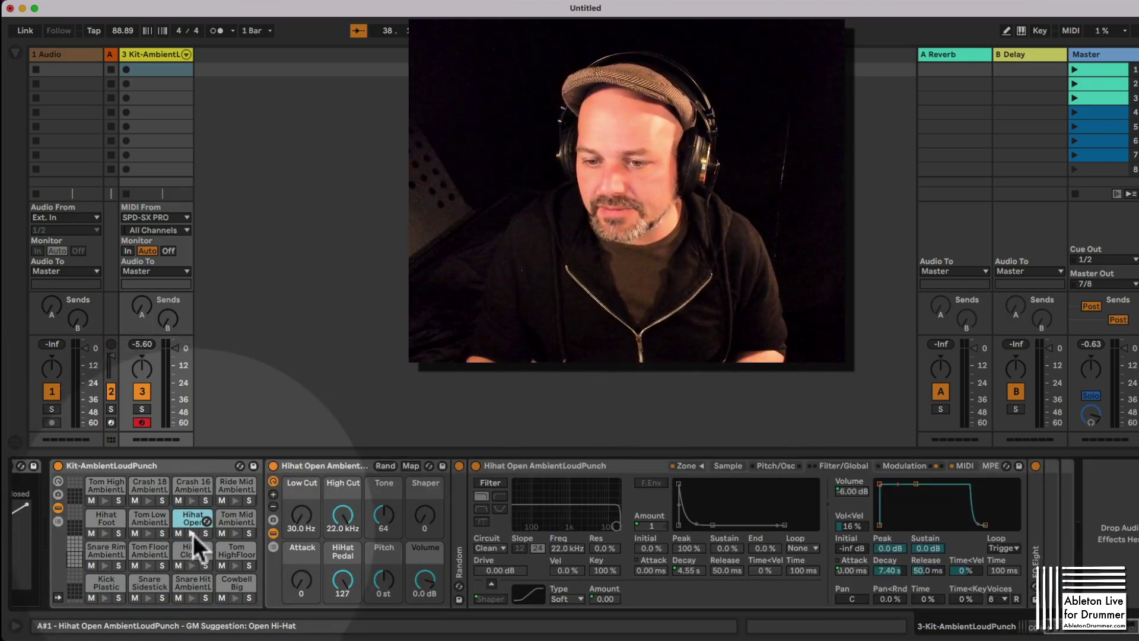
click(192, 533)
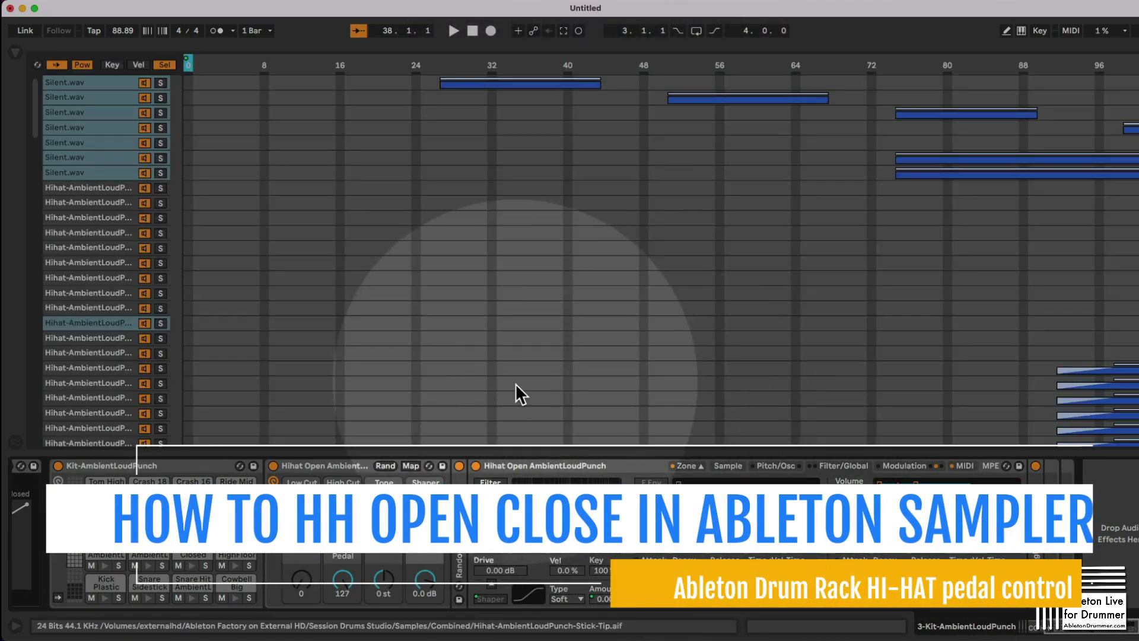
Look through the Hihat Open Sampler's sample selector zones and set the HiHat Pedal macro to 4.
scroll(376, 224, down, 5)
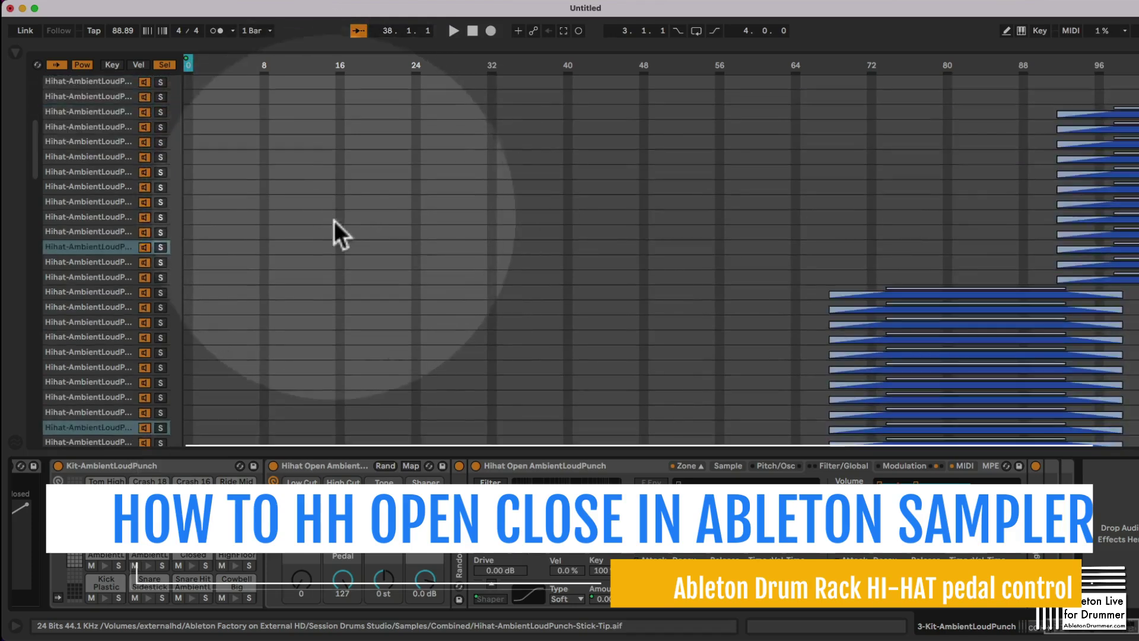
scroll(343, 225, down, 5)
scroll(343, 226, up, 9)
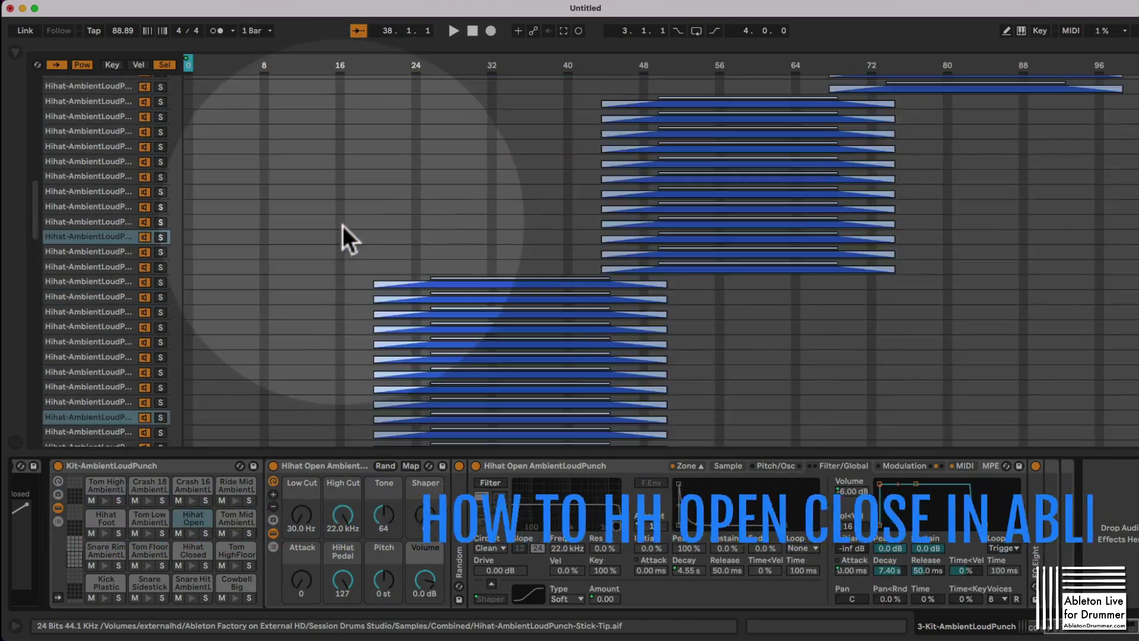
scroll(343, 237, up, 8)
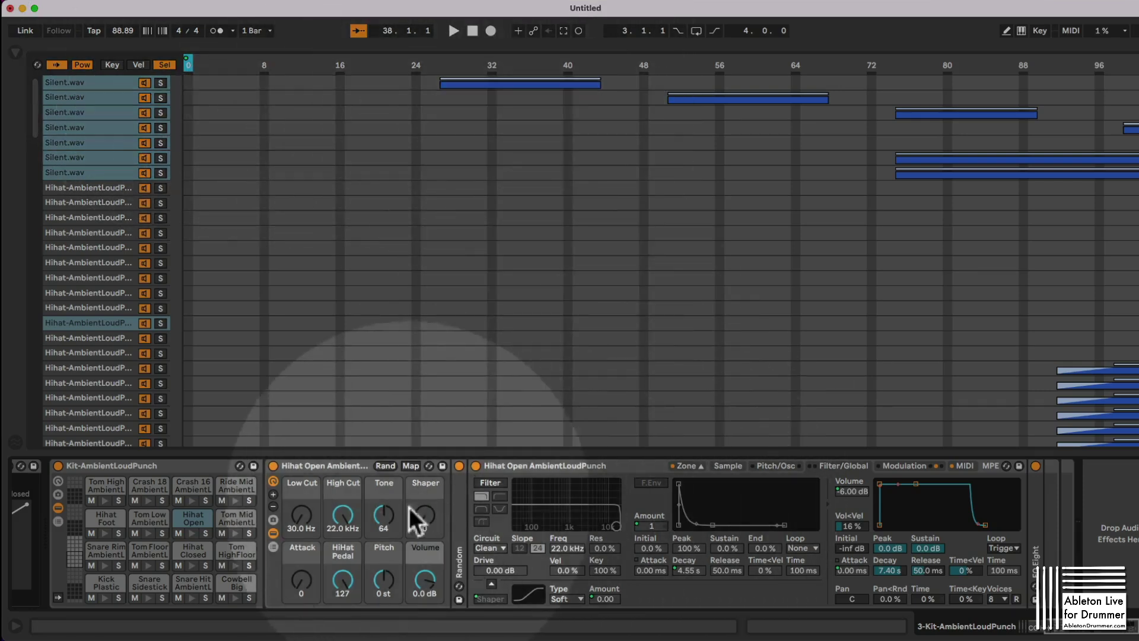
mouse_move(342, 579)
mouse_down()
mouse_move(345, 590)
mouse_move(343, 579)
mouse_up()
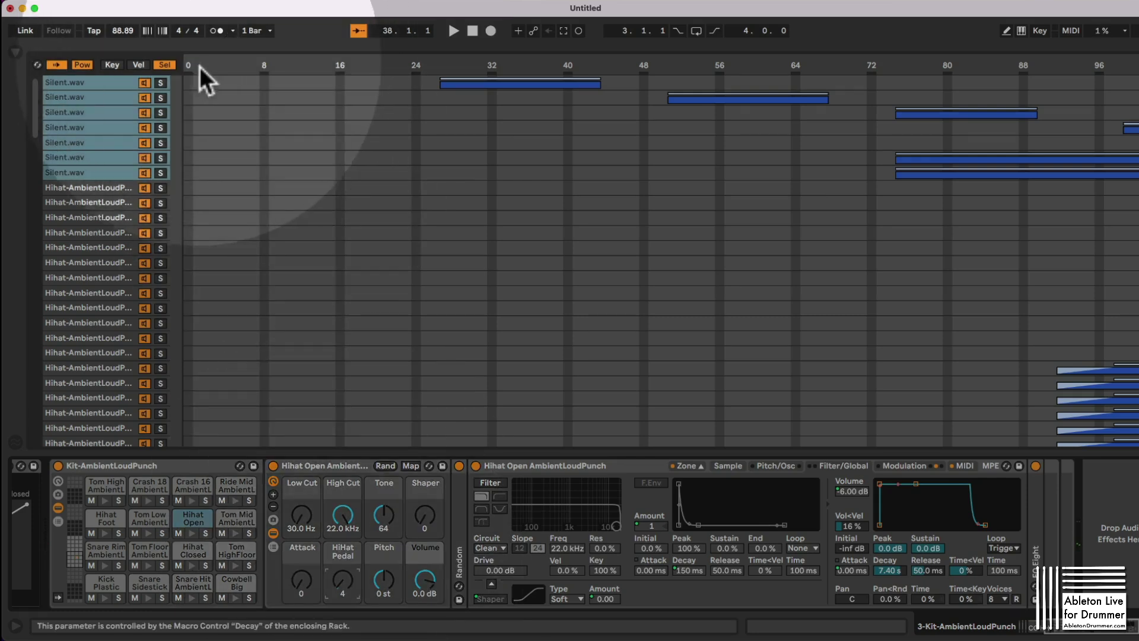
Try the Small and Large display sizes for the sample selector zones and settle on Medium.
right_click(908, 66)
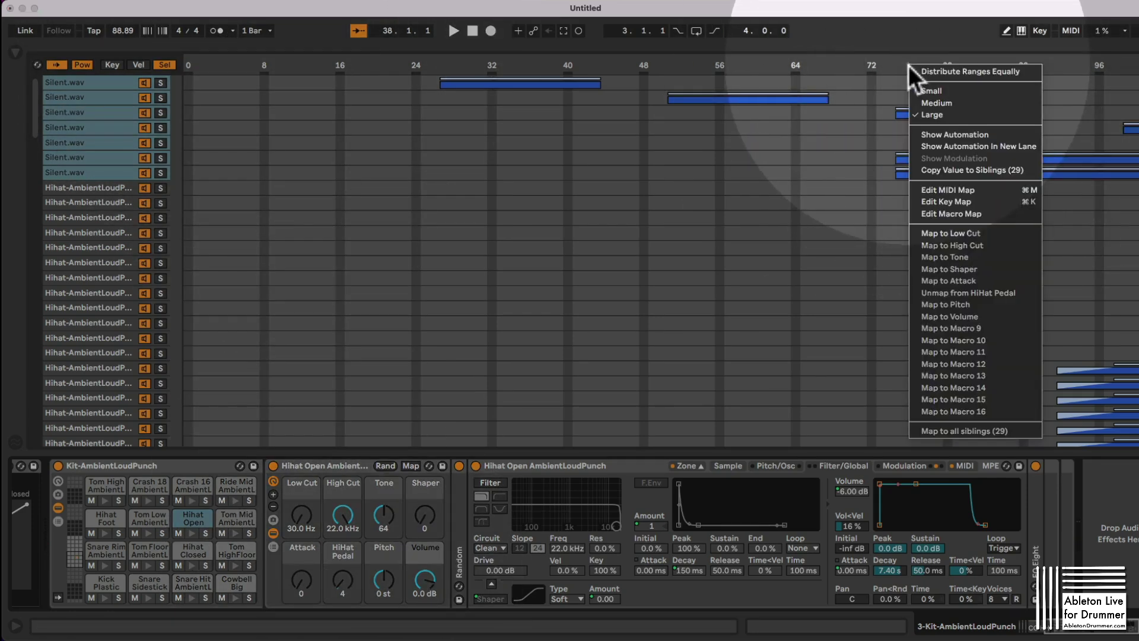
click(946, 91)
right_click(878, 62)
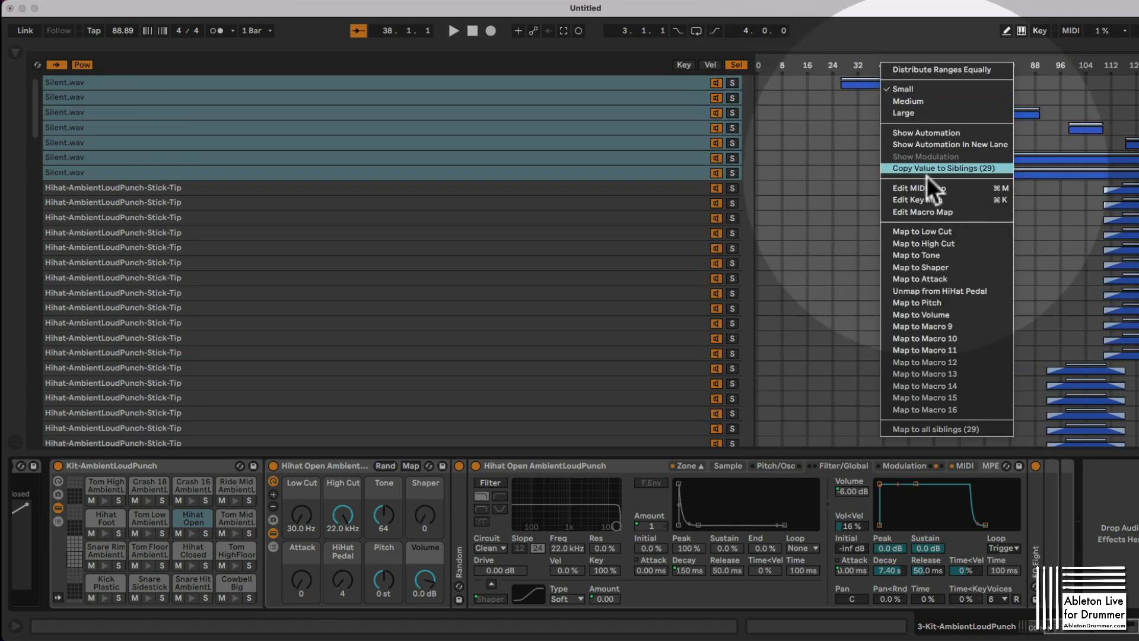
click(935, 113)
right_click(896, 66)
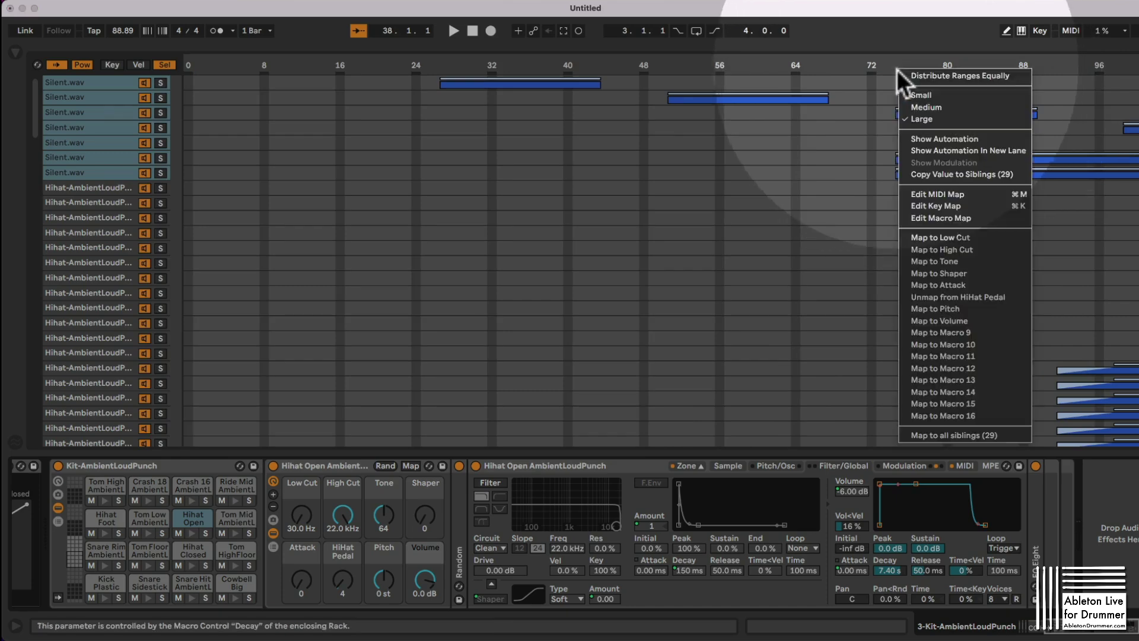
click(923, 110)
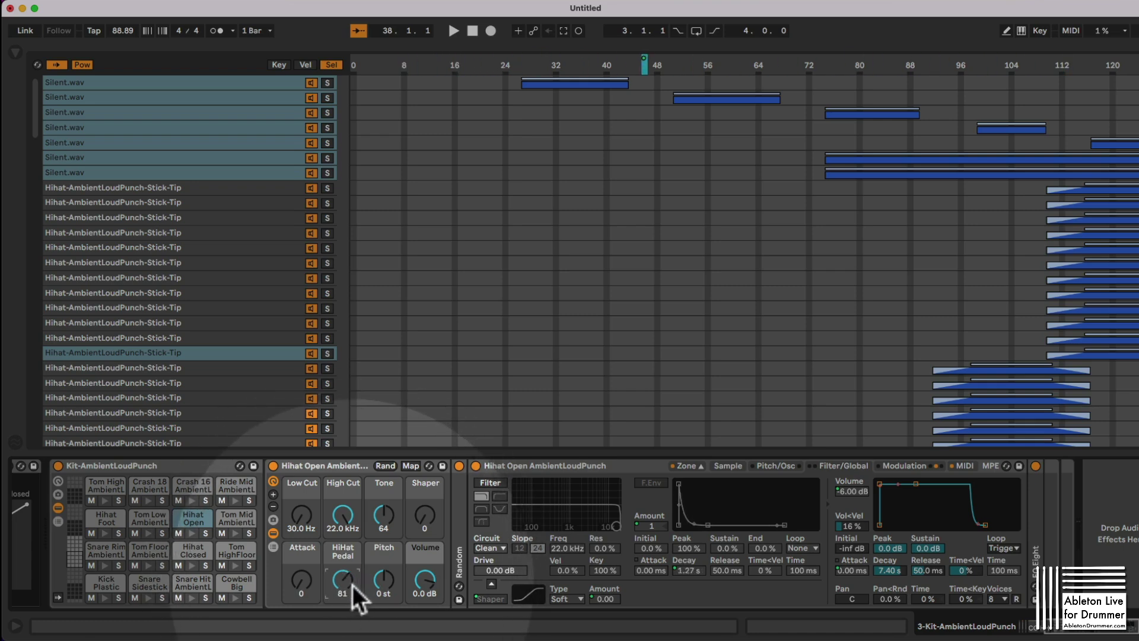
Sweep the HiHat Pedal macro down and up to test the sample selection, finishing at 0.
drag(353, 586, 353, 629)
drag(342, 580, 342, 546)
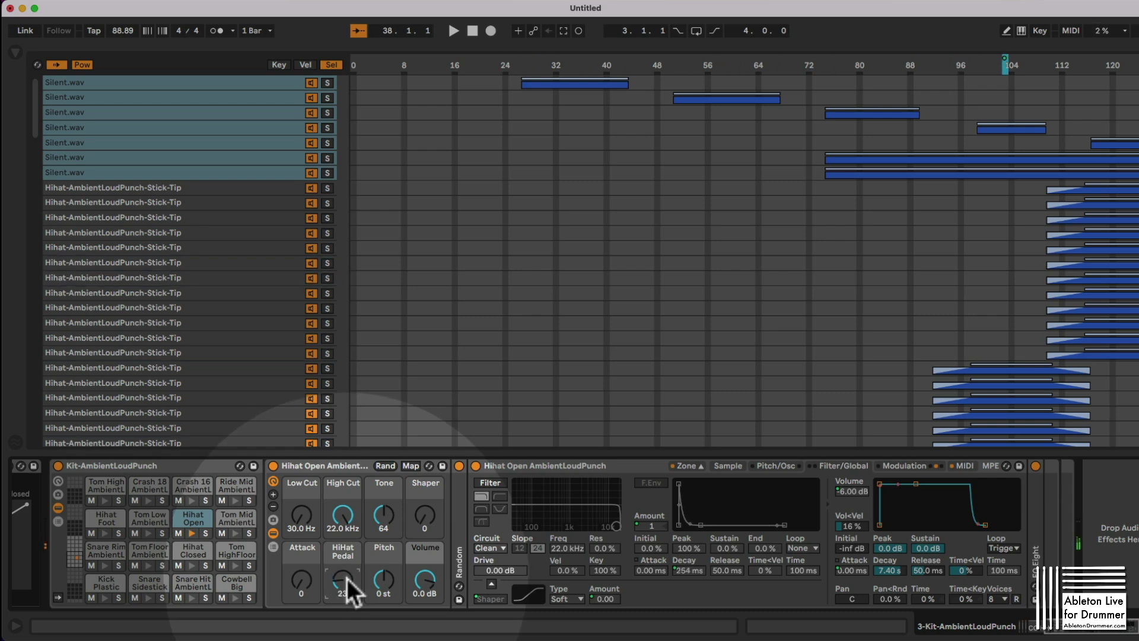
drag(349, 588, 348, 592)
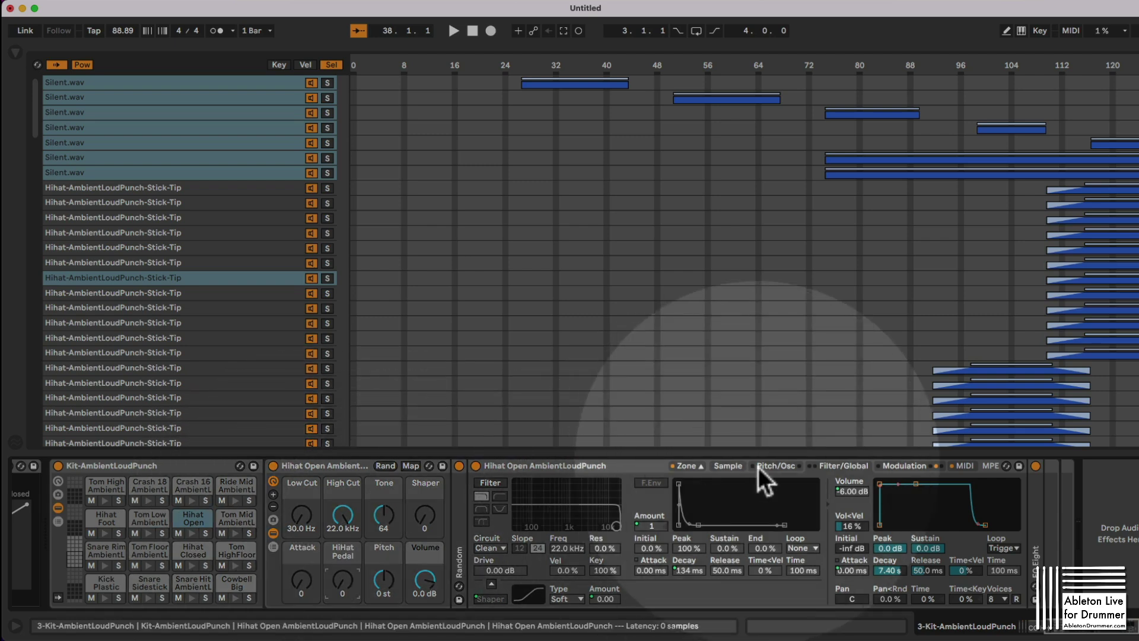
Hide the Sampler's zone editor and inspect the Foot Ctrl destination in its MIDI modulation settings.
click(604, 464)
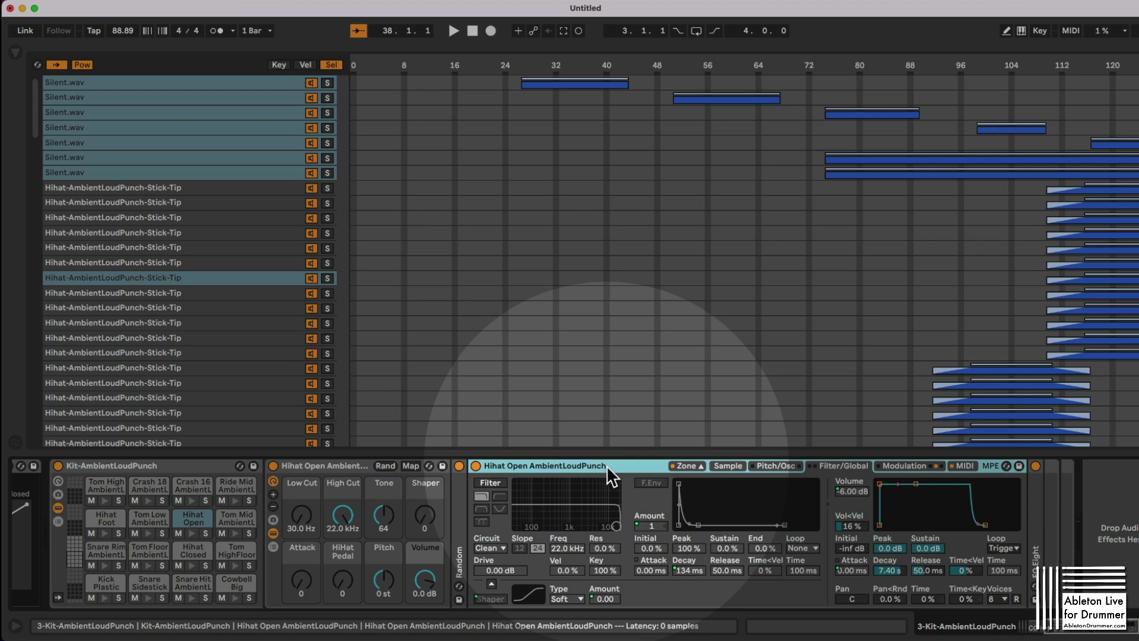
click(700, 466)
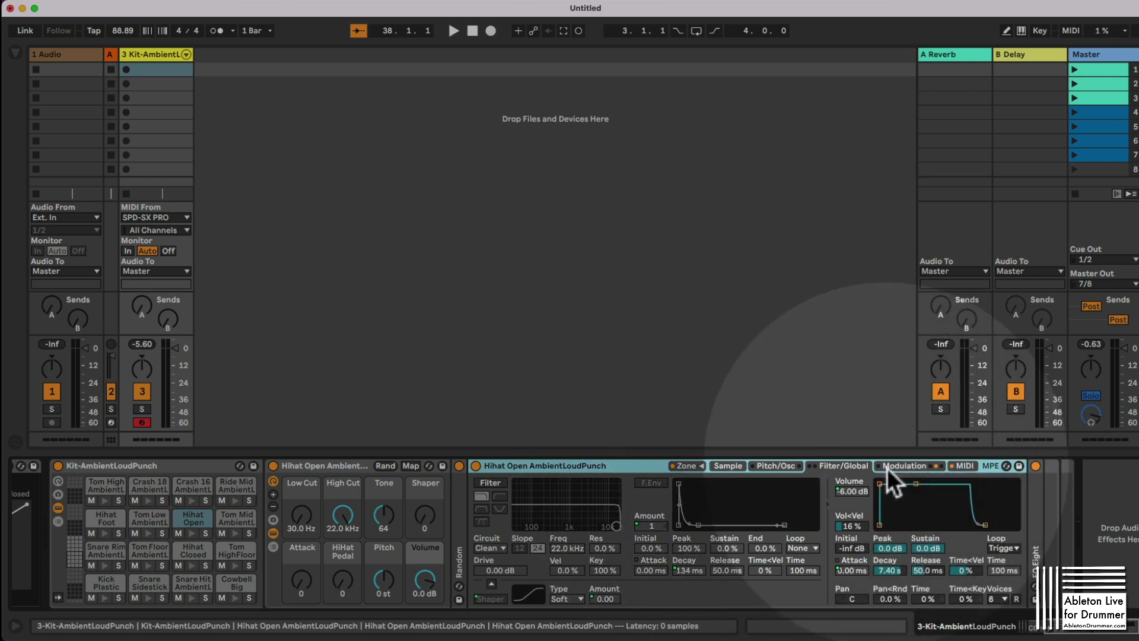
click(963, 465)
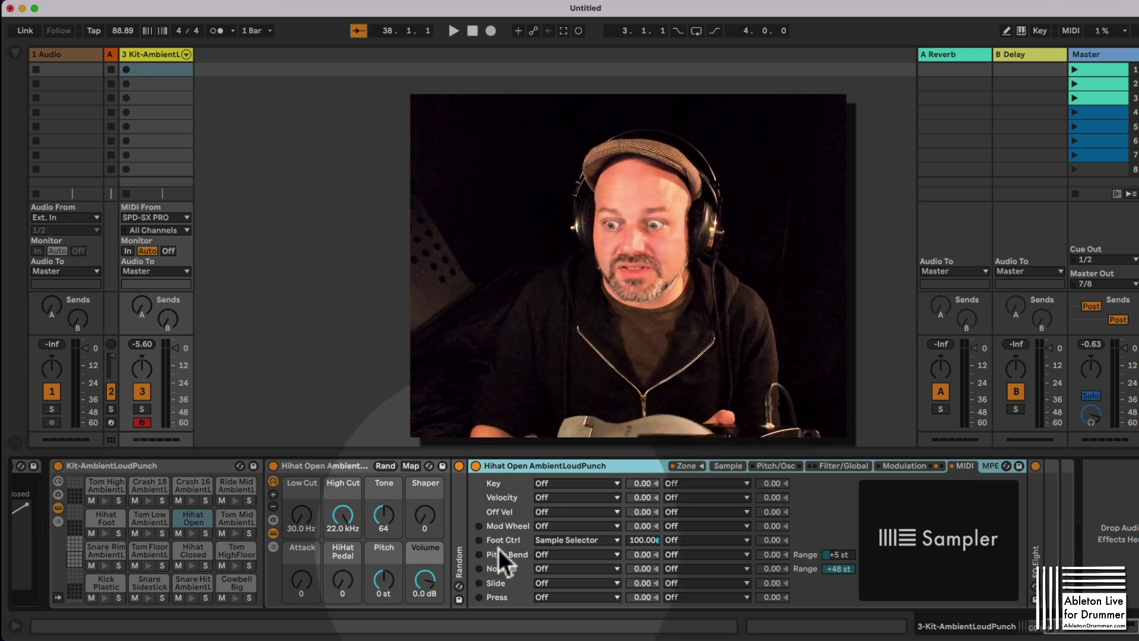
click(577, 541)
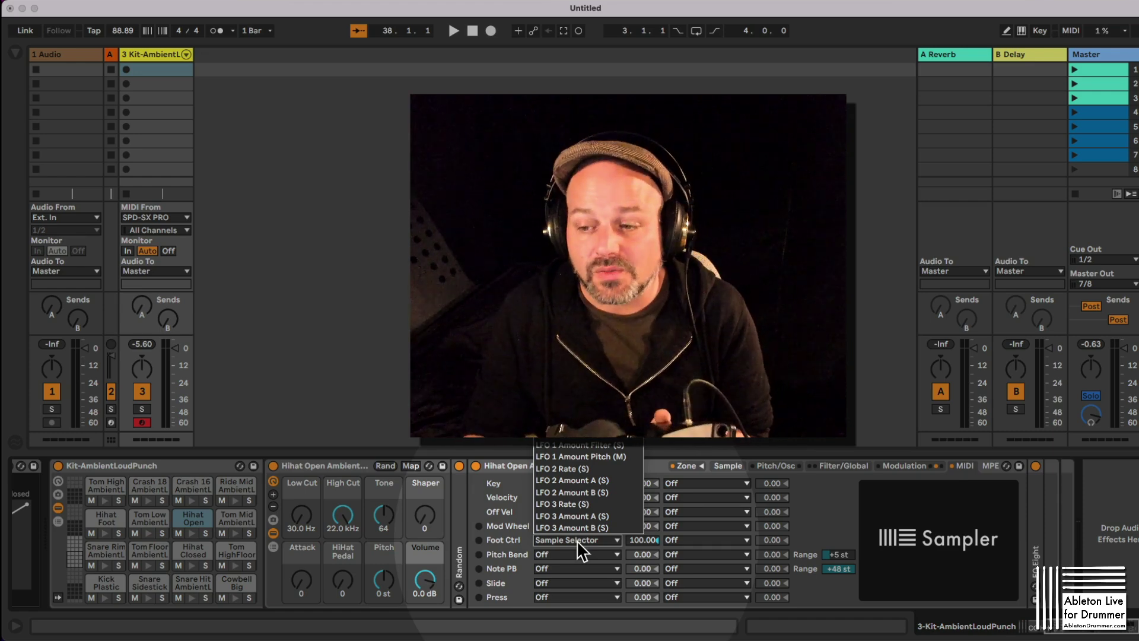
click(577, 540)
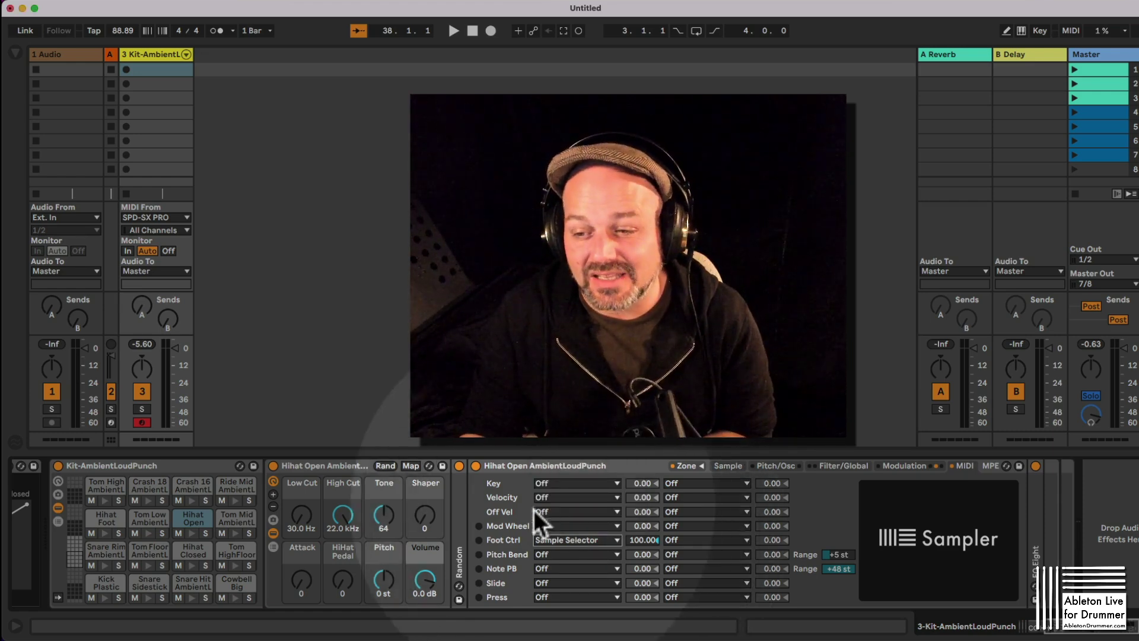
Show the Sampler's zone editor and check the Foot Ctrl destination choices, keeping Sample Selector.
click(697, 466)
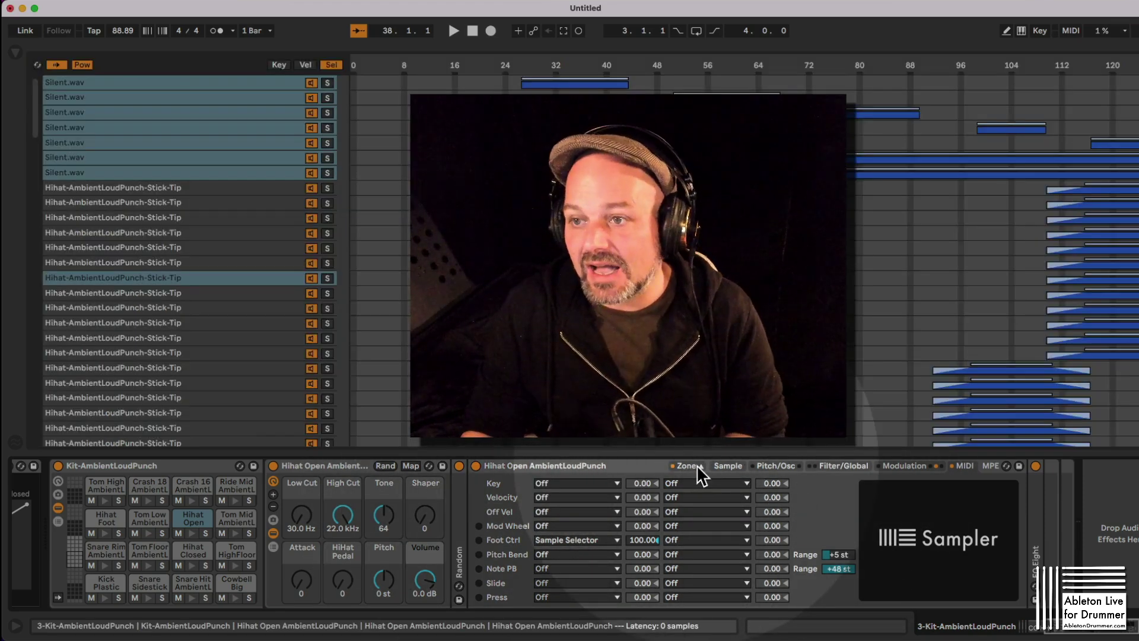
mouse_move(350, 582)
mouse_down()
mouse_move(350, 569)
mouse_move(350, 593)
mouse_up()
click(601, 539)
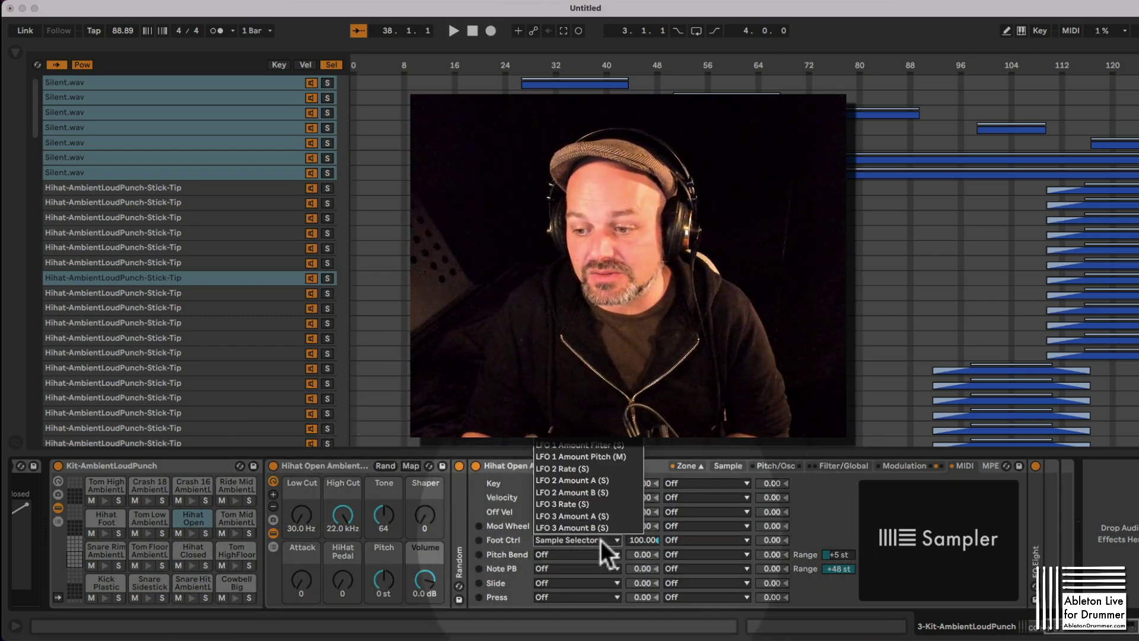
click(564, 543)
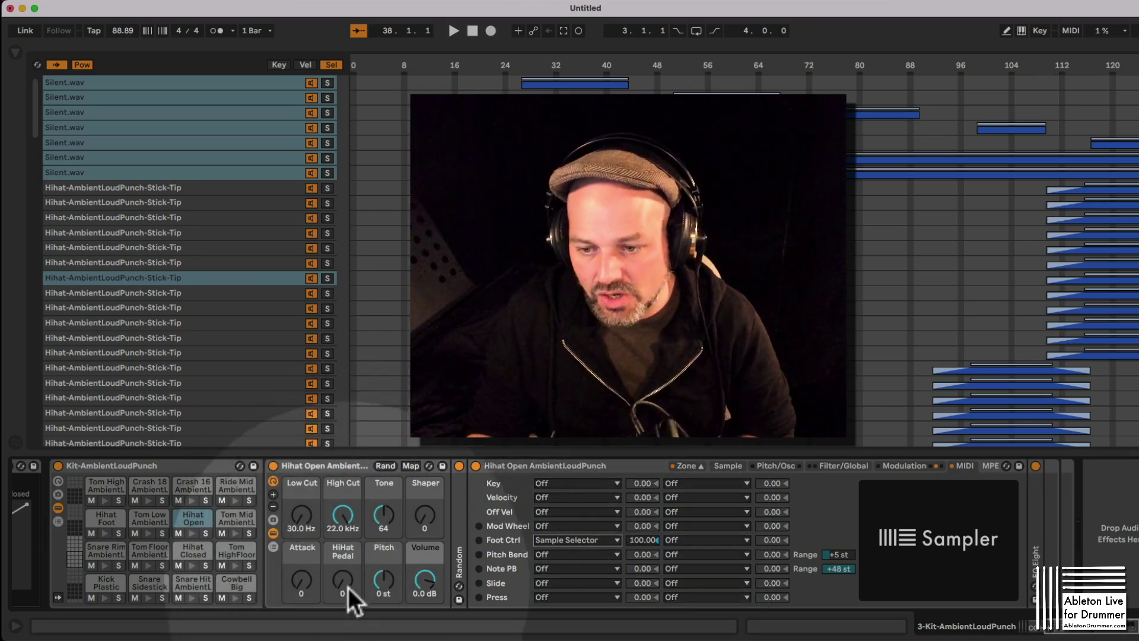
Set the HiHat Pedal macro to 127, then hide the zone editor and collapse the Hihat Open Sampler.
drag(350, 598, 350, 584)
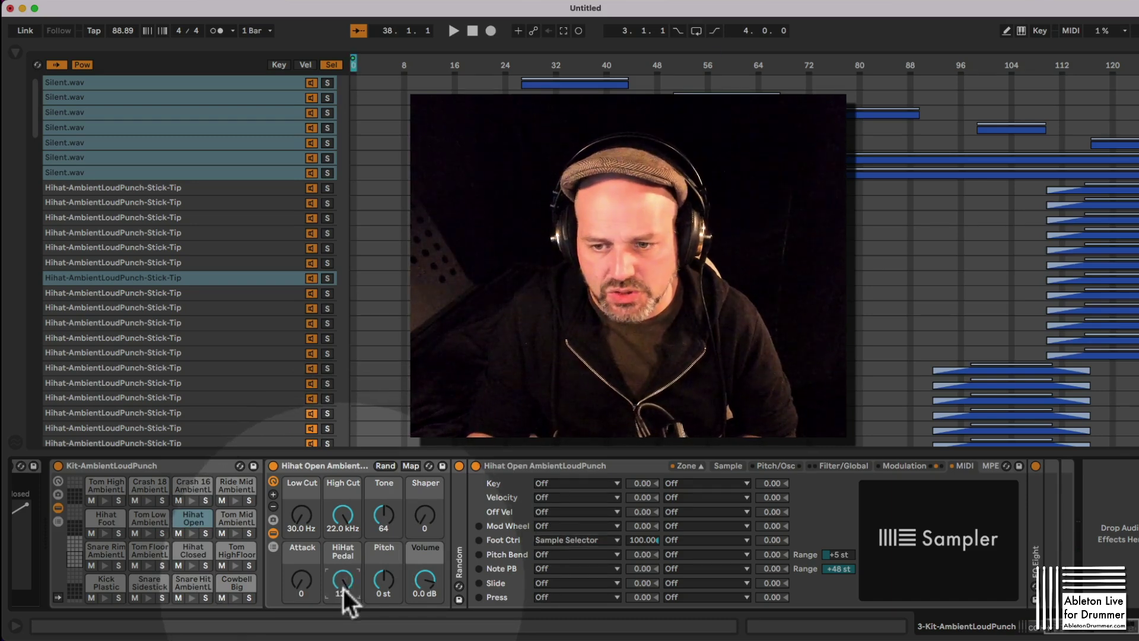
key(Tab)
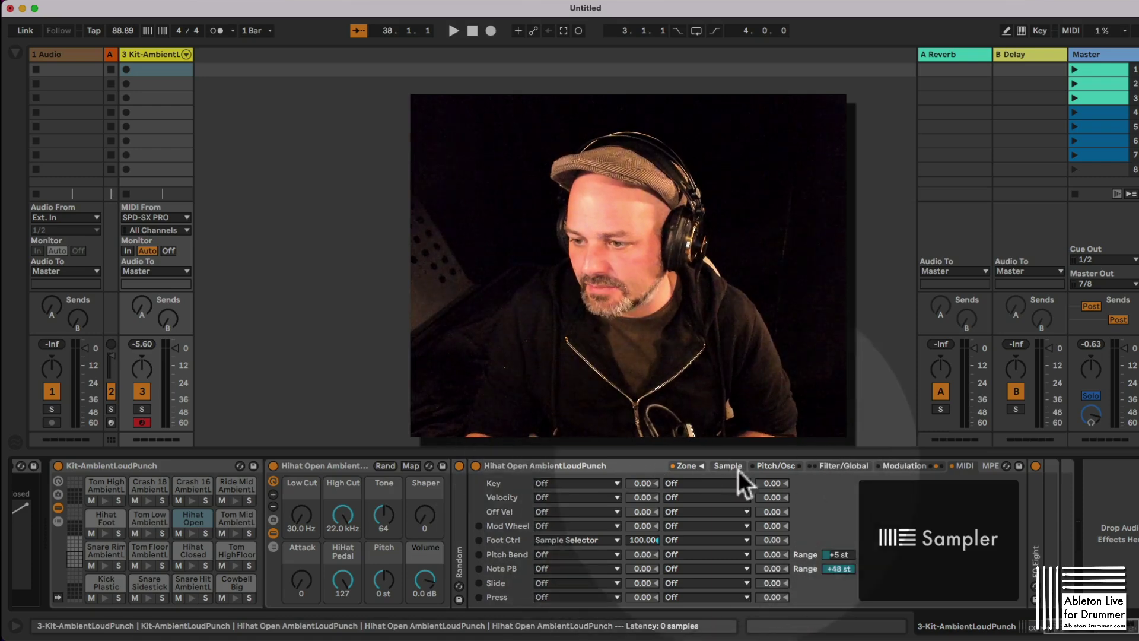
double_click(572, 466)
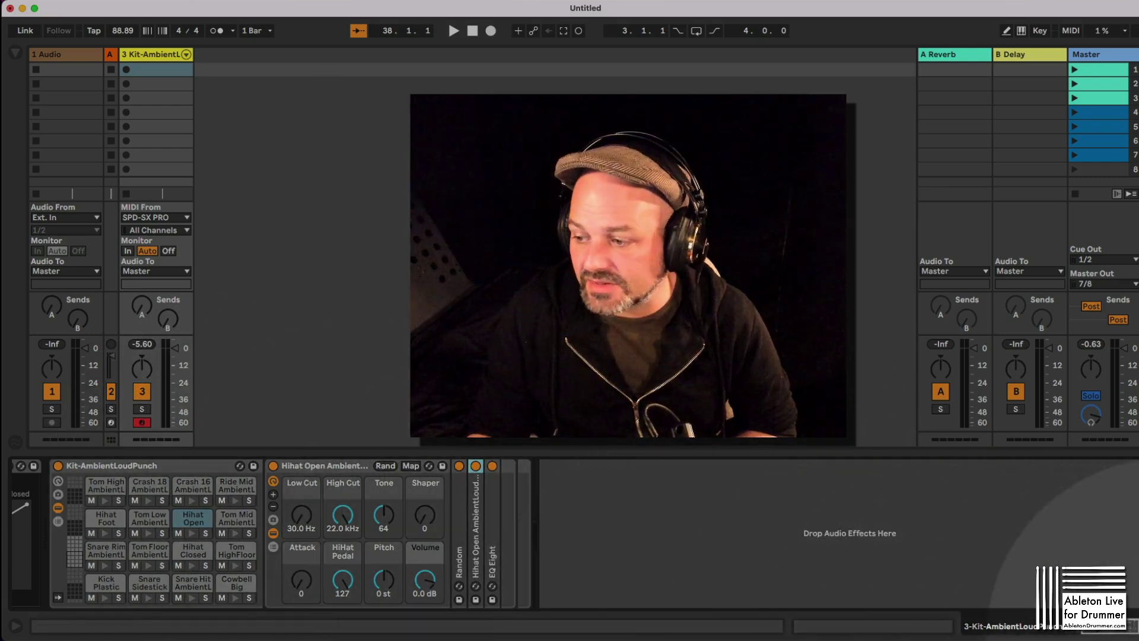
Bend the CC HH Scaler's straight pedal curve below the diagonal for a slow start and steep finish, trying several curvatures.
scroll(297, 534, left, 5)
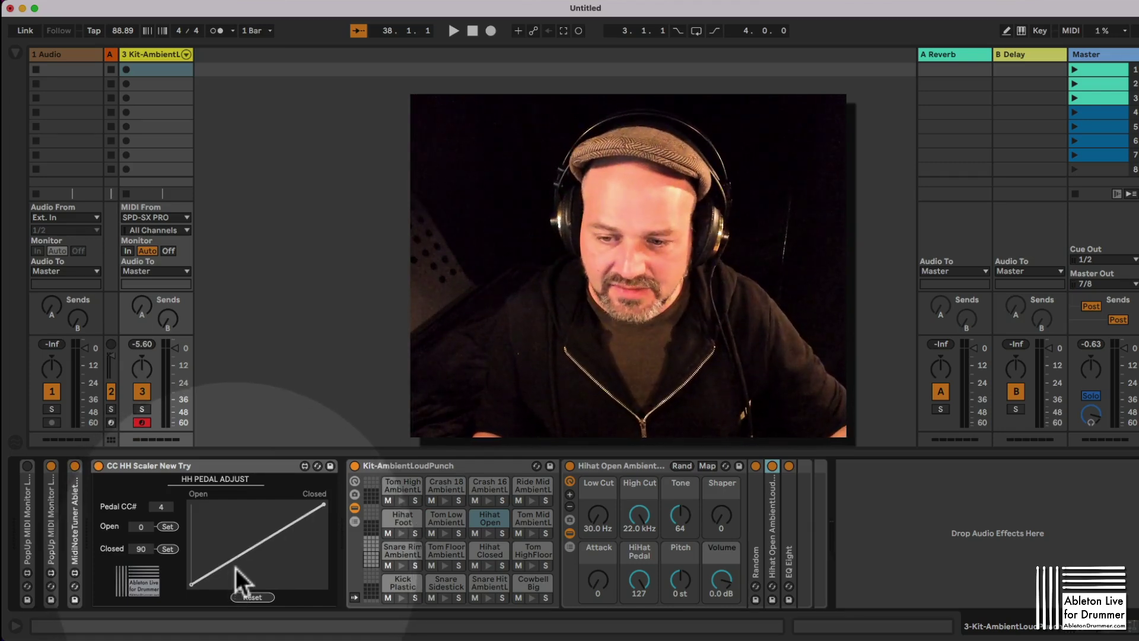
drag(236, 568, 211, 535)
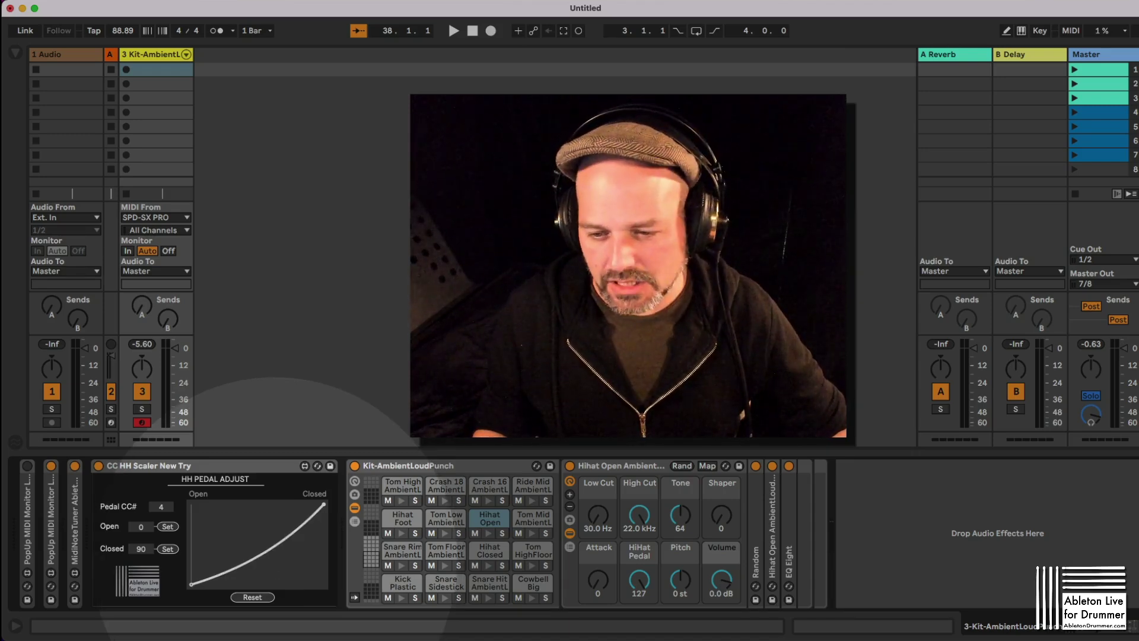
drag(257, 555, 258, 519)
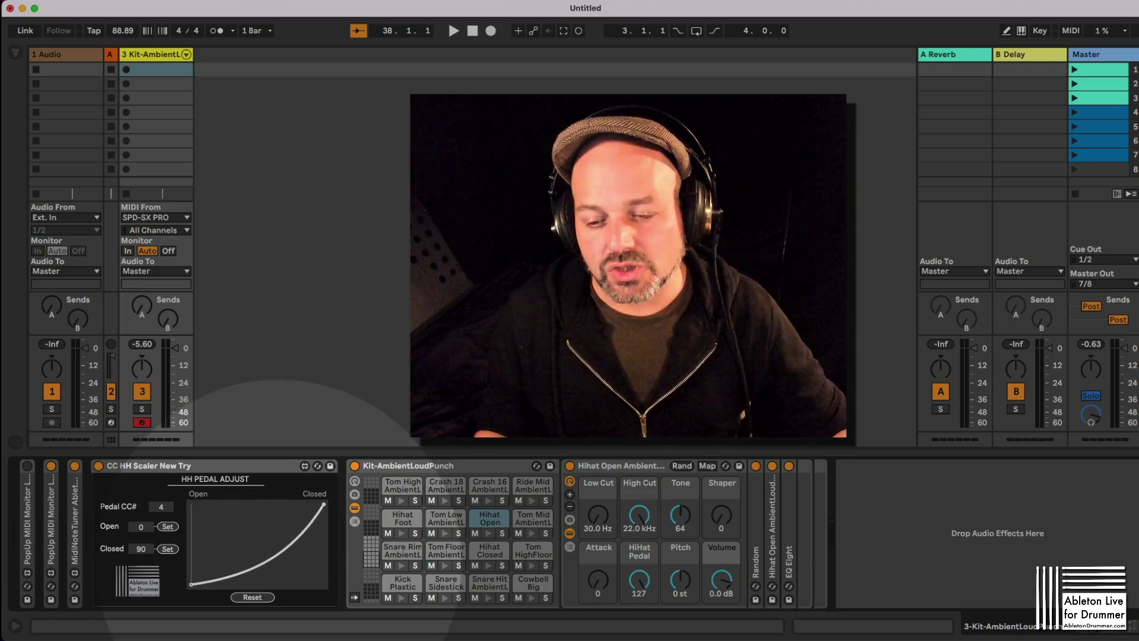
drag(257, 519, 258, 515)
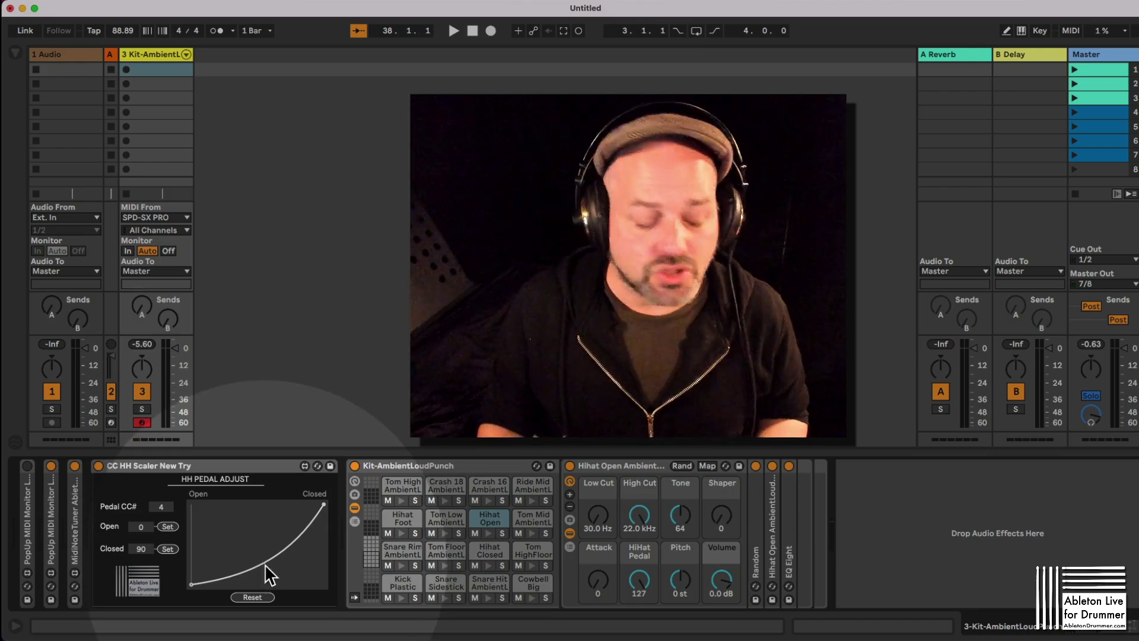
drag(265, 564, 264, 531)
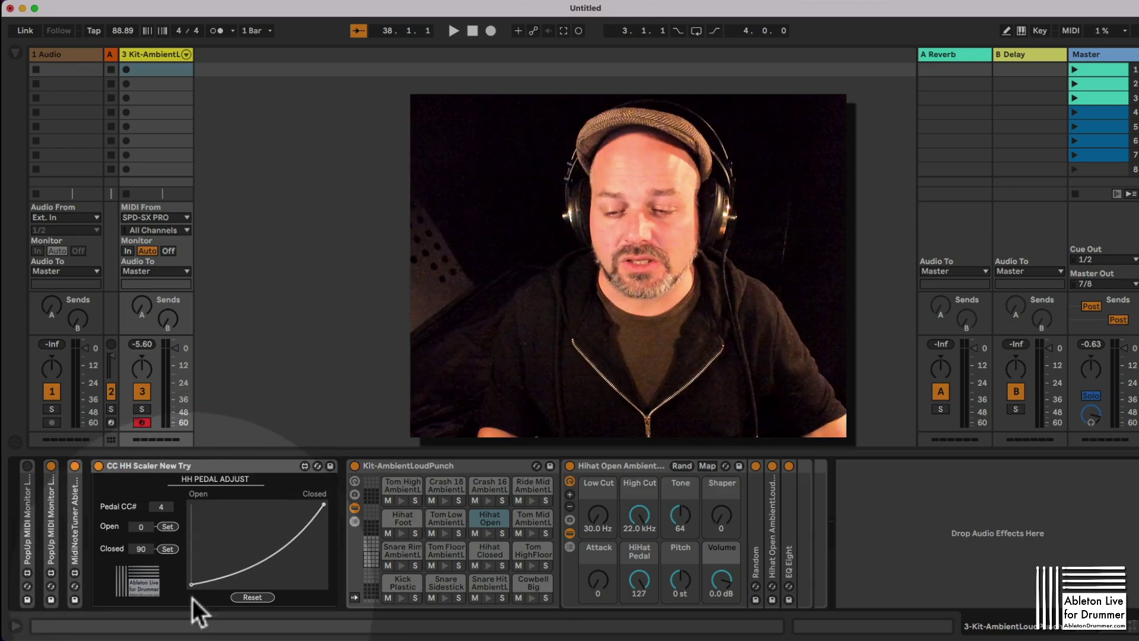
Try adding extra breakpoints to the lower and middle part of the pedal curve and reshaping it around them.
drag(209, 582, 244, 561)
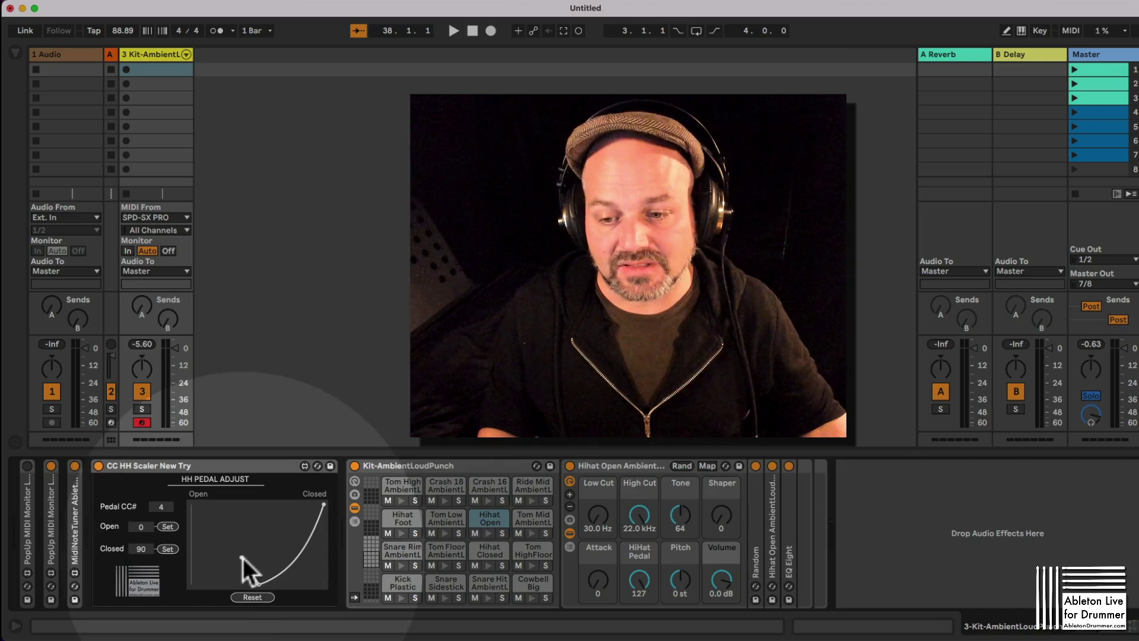
click(260, 595)
drag(260, 585, 271, 557)
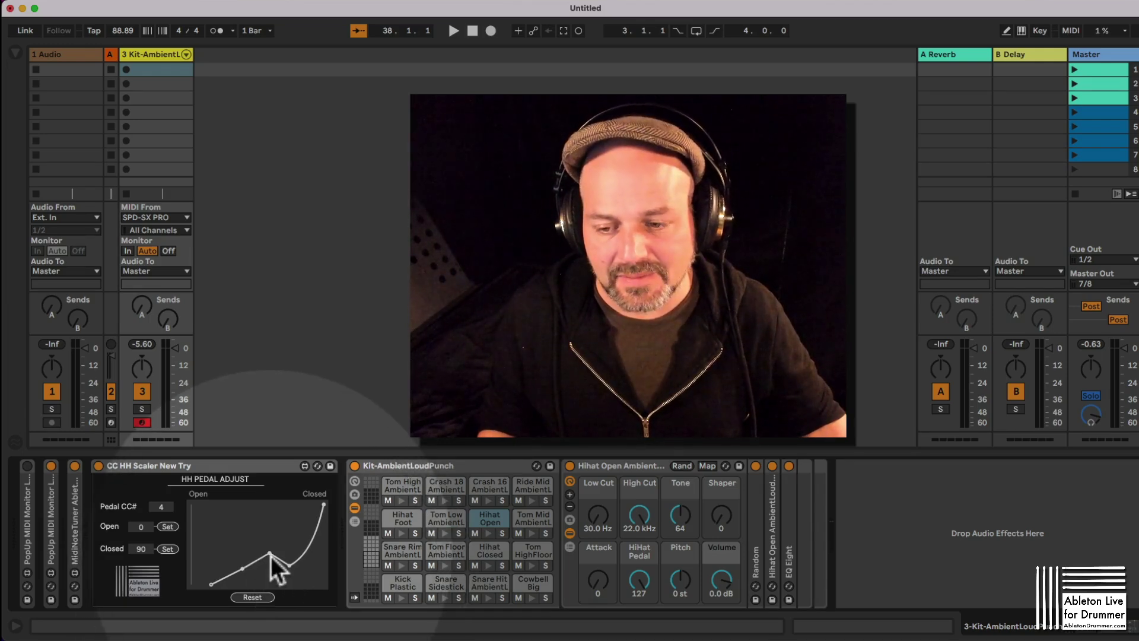
Reset the pedal curve to a straight line and bend it above the diagonal for a fast initial response.
click(250, 596)
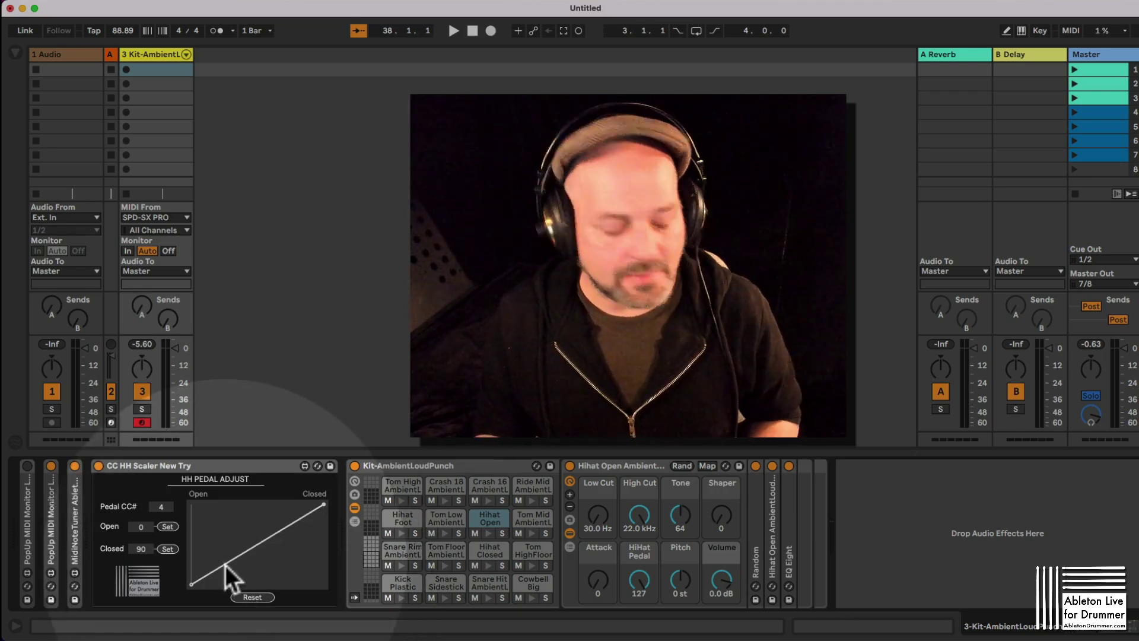
mouse_move(223, 560)
mouse_down()
mouse_move(224, 534)
mouse_move(223, 548)
mouse_up()
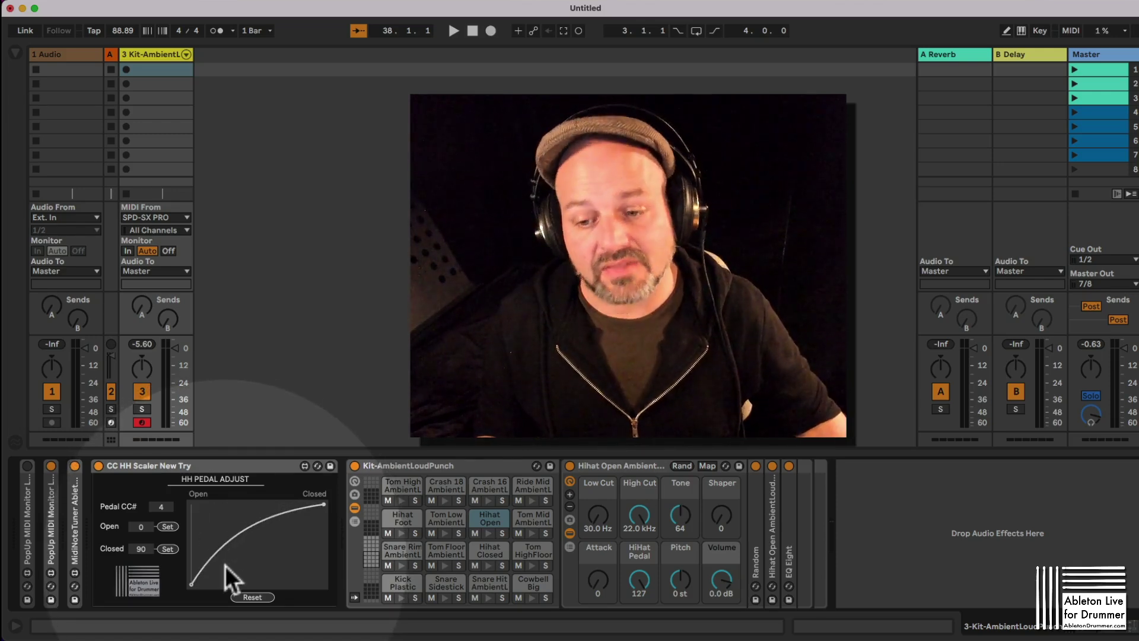